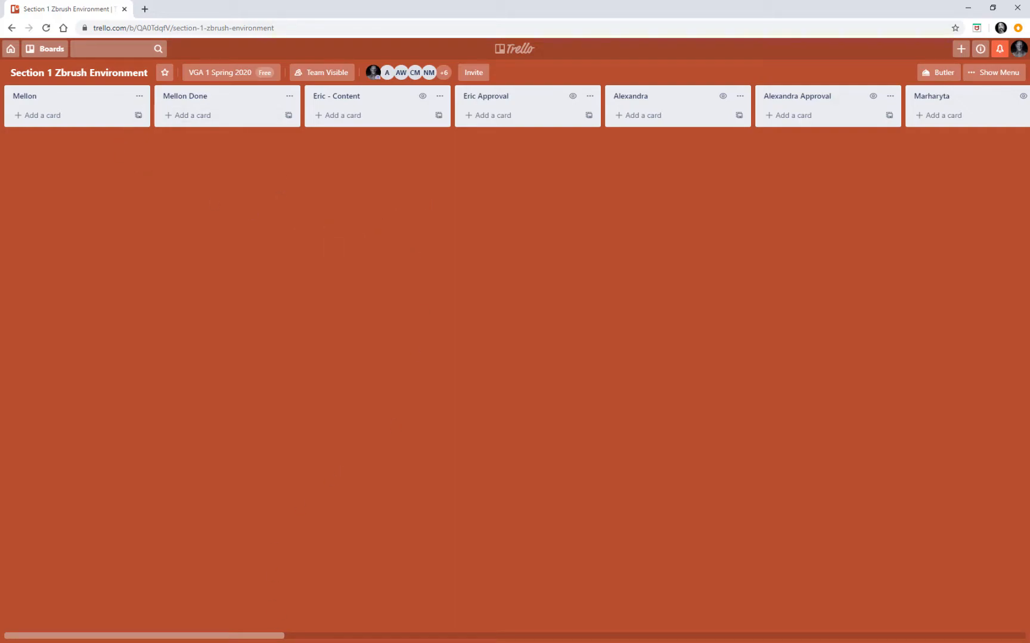
# Add a card titled "Wolvie Sculpt" to the first list on the board.
pyautogui.moveTo(239, 639); pyautogui.dragTo(5, 599)
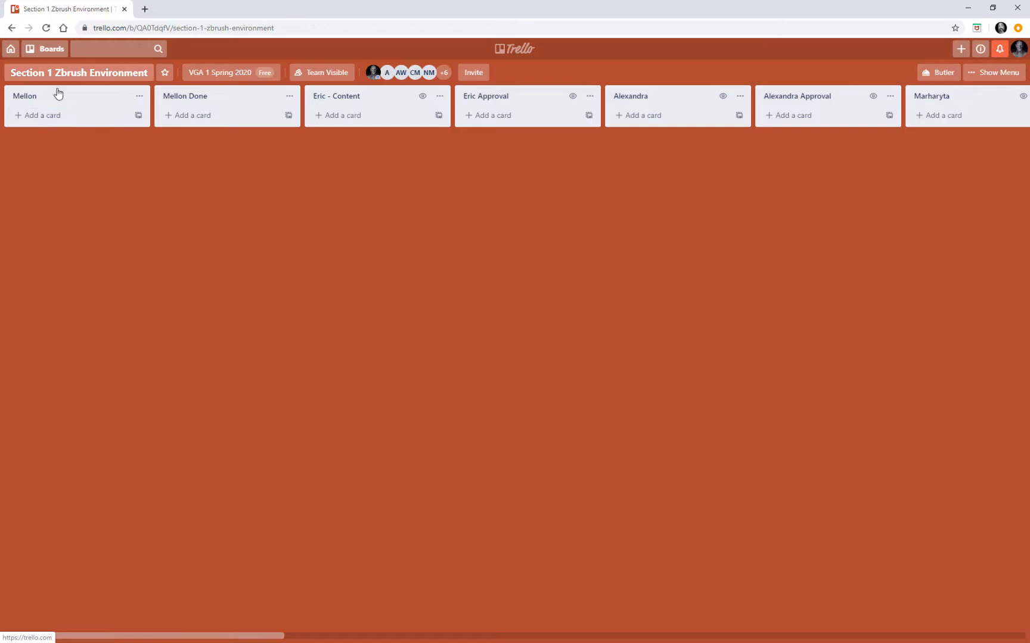
pyautogui.click(43, 120)
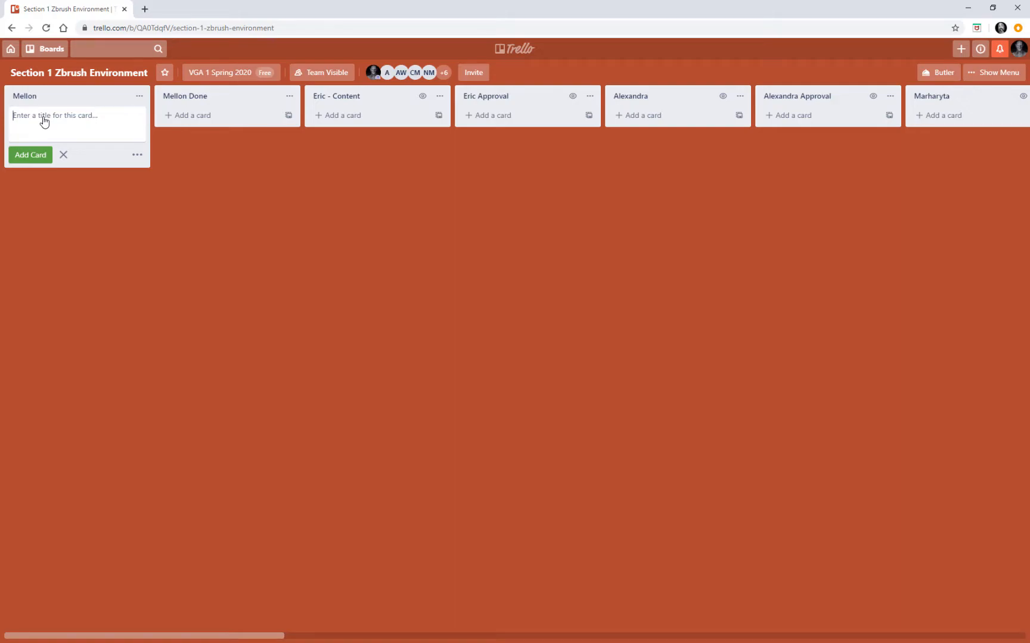
pyautogui.write('Wolvie Sculpt')
pyautogui.press('Return')
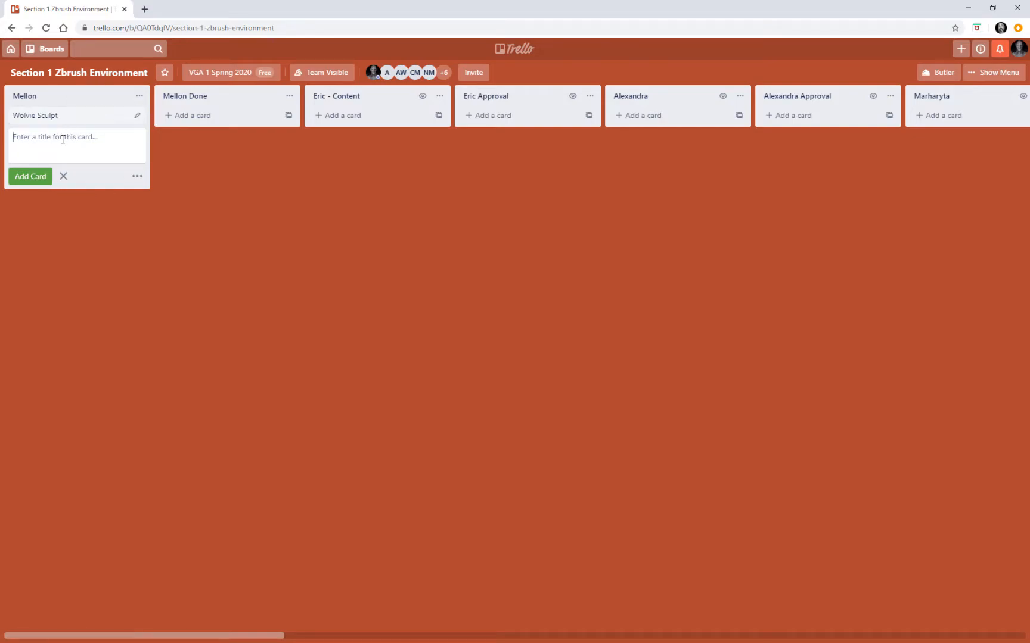
# Rename the "Wolvie Sculpt" card to "Wolvie Sculpt prt1" and close its details.
pyautogui.click(70, 118)
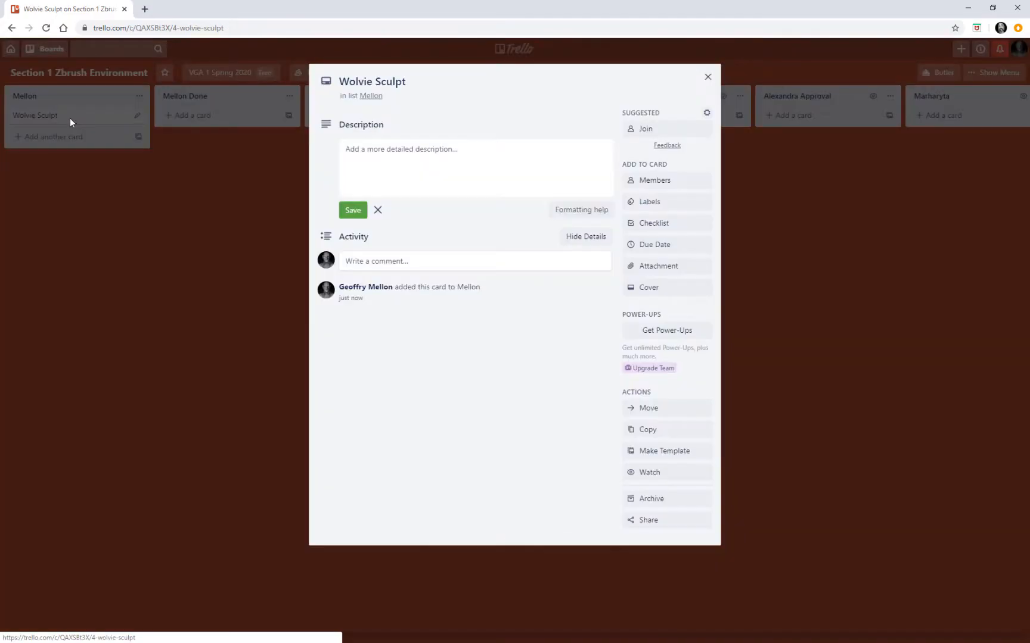
pyautogui.click(403, 82)
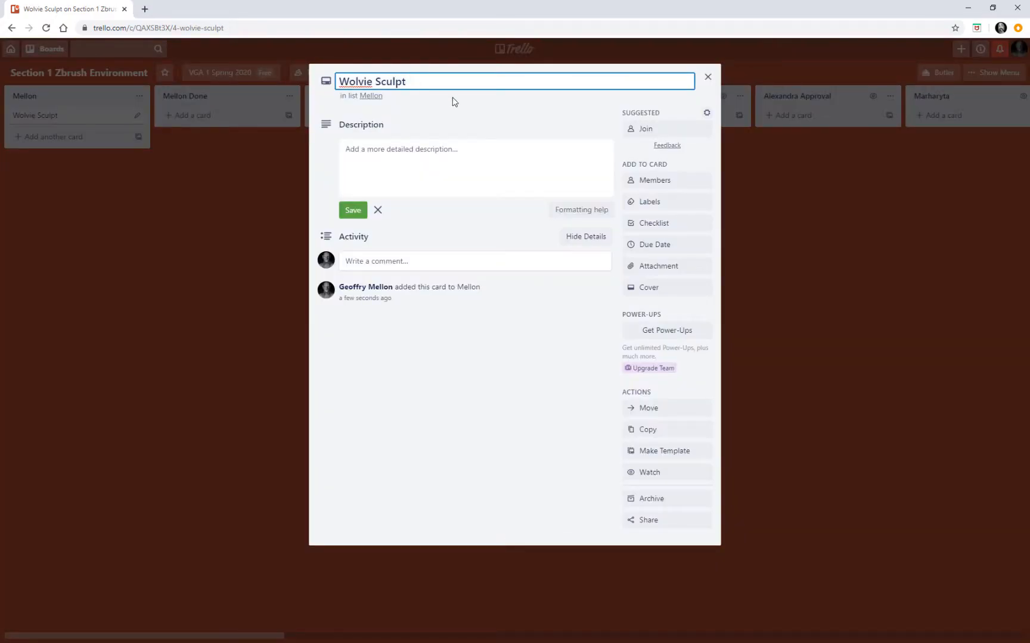
pyautogui.write('prt1')
pyautogui.press('Return')
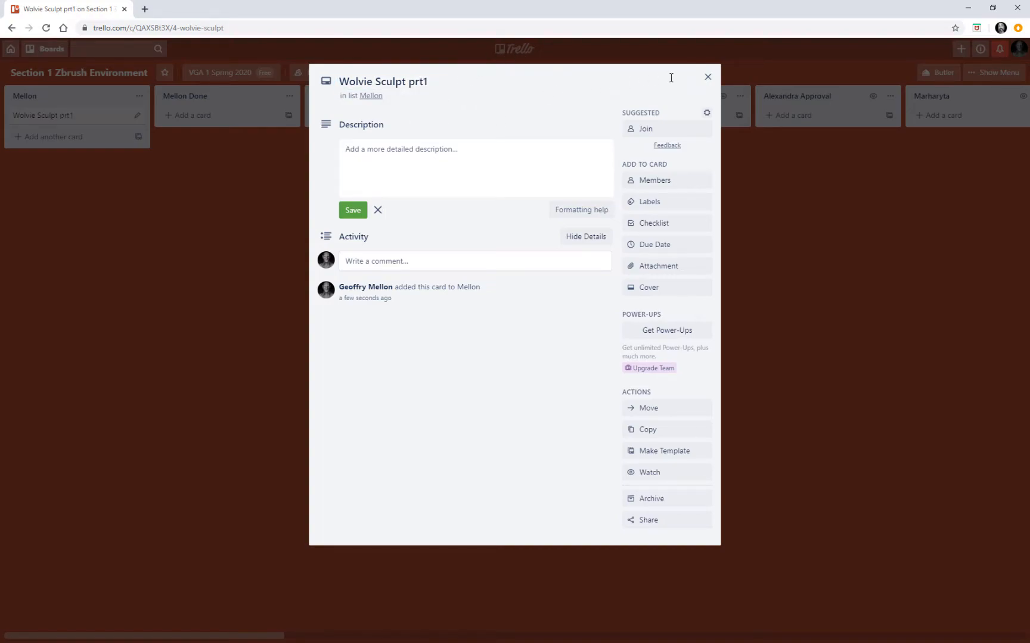
pyautogui.click(708, 76)
# Add a second card titled "Wolvie Sculpt prt 2" to the first list.
pyautogui.click(74, 138)
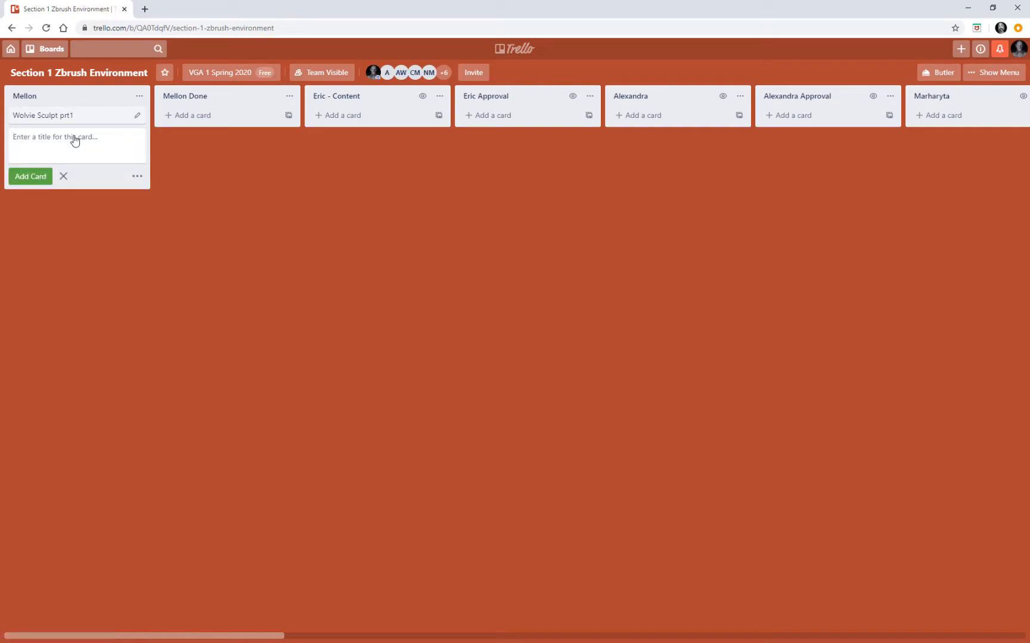
pyautogui.write('Wolv')
pyautogui.write('ie Scup')
pyautogui.write('lt 2')
pyautogui.press('BackSpace')
pyautogui.press('BackSpace')
pyautogui.press('BackSpace')
pyautogui.press('BackSpace')
pyautogui.press('BackSpace')
pyautogui.write('lpt')
pyautogui.write(' p')
pyautogui.write('rt 2')
pyautogui.press('Return')
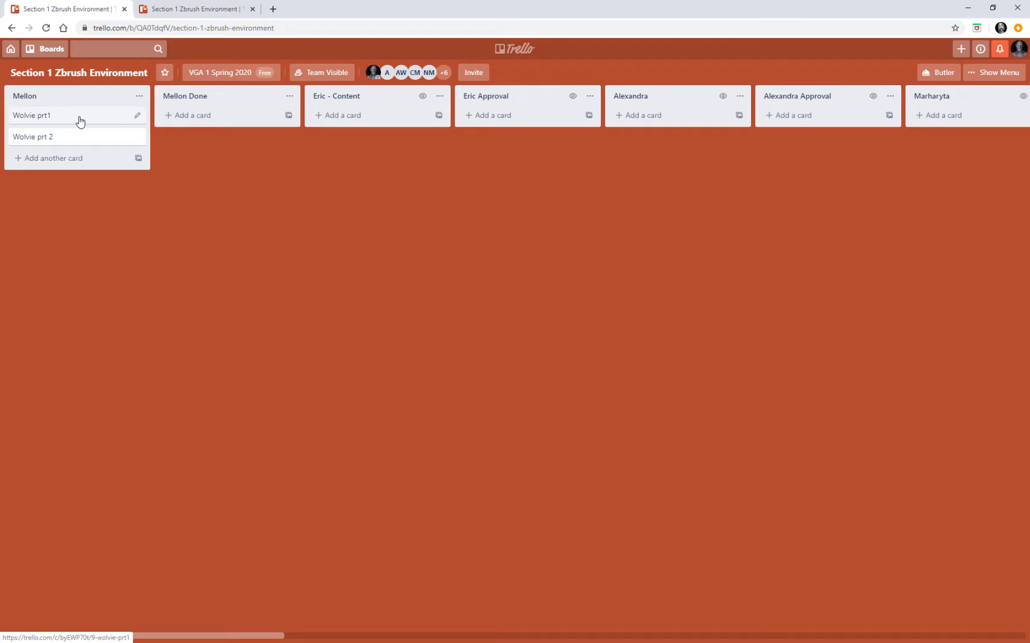
# Save the description "Wolvie head and hair changes to make it more like the comic book reference." on the Wolvie prt1 card.
pyautogui.click(80, 122)
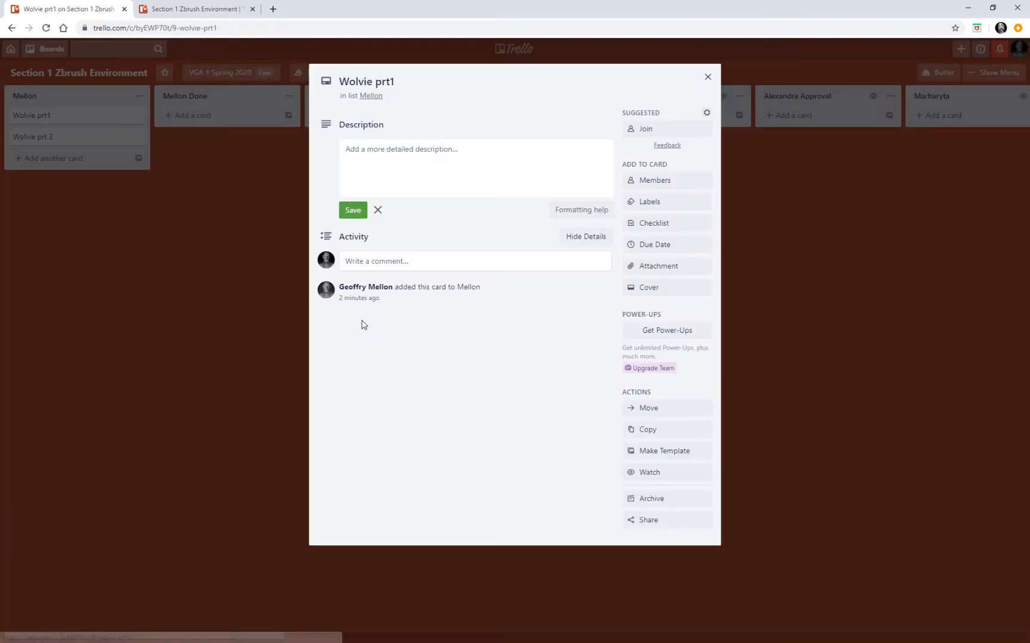
pyautogui.click(487, 153)
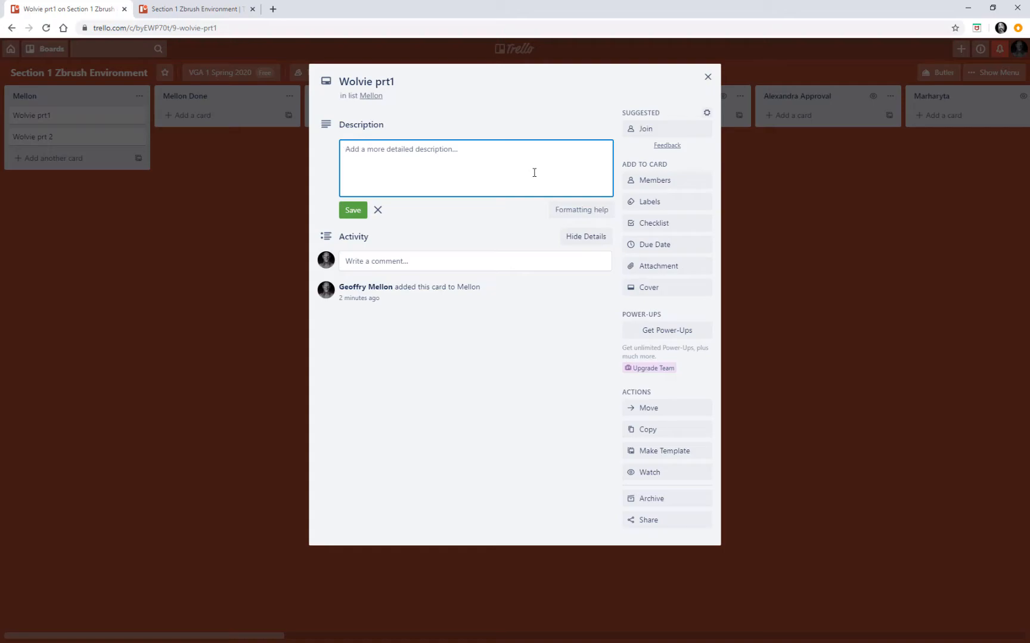
pyautogui.write('Wolvie head and hair changes to make it more like the comic book')
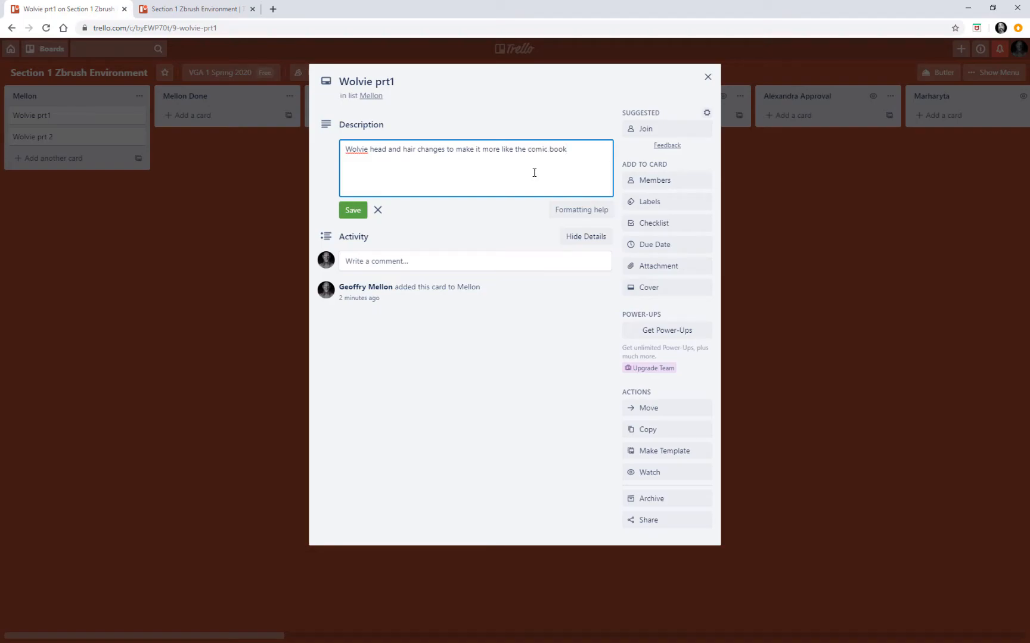
pyautogui.write(' reference.')
pyautogui.click(345, 212)
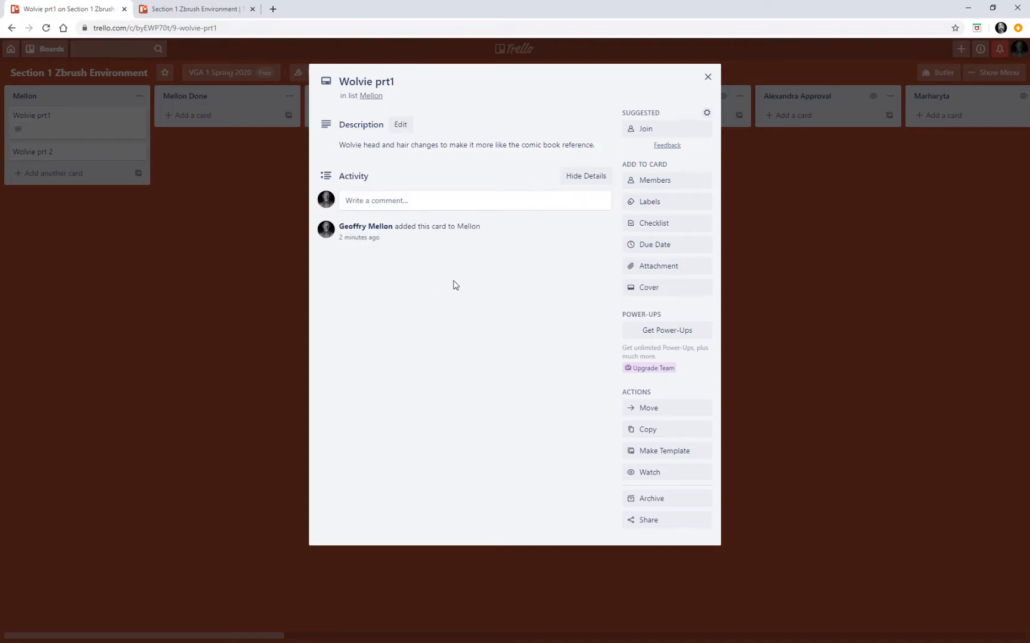
# Add a checklist titled "Progress" to the Wolvie prt1 card.
pyautogui.click(666, 225)
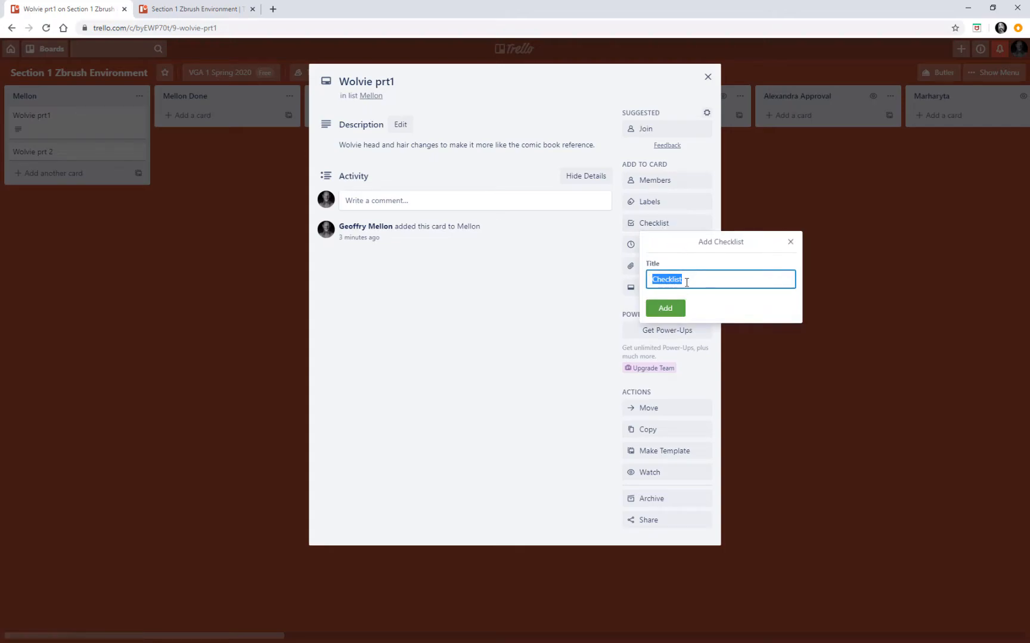
pyautogui.write('Progress')
pyautogui.press('Return')
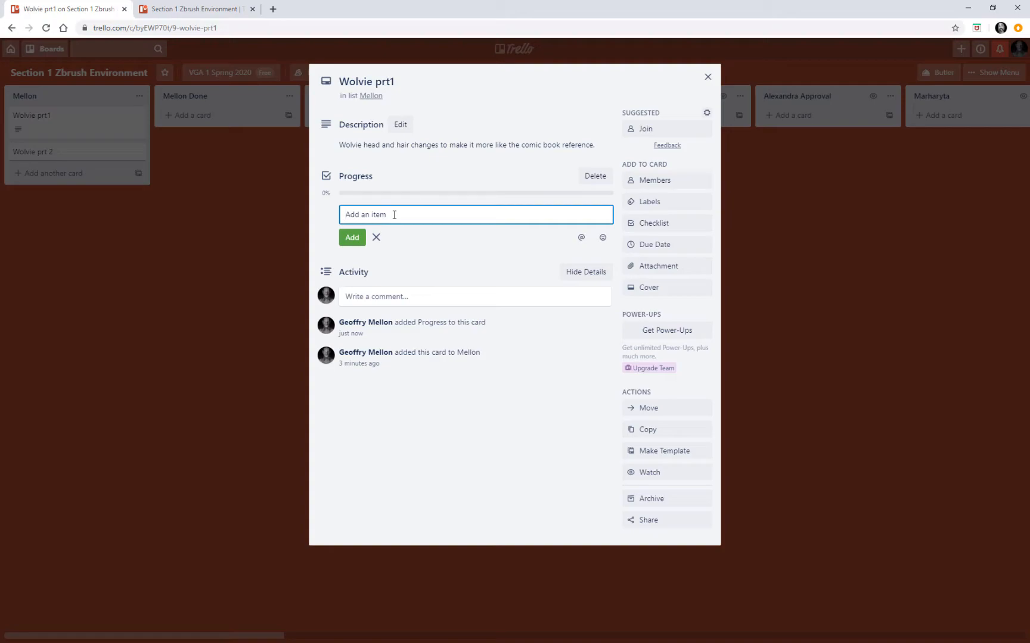
# Add the items "Wolvie hair" and "Wolvie lighting" to the Wolvie prt1 card's Progress checklist.
pyautogui.write('Wolvie eh')
pyautogui.press('BackSpace')
pyautogui.press('BackSpace')
pyautogui.write('hair')
pyautogui.press('Return')
pyautogui.write('W')
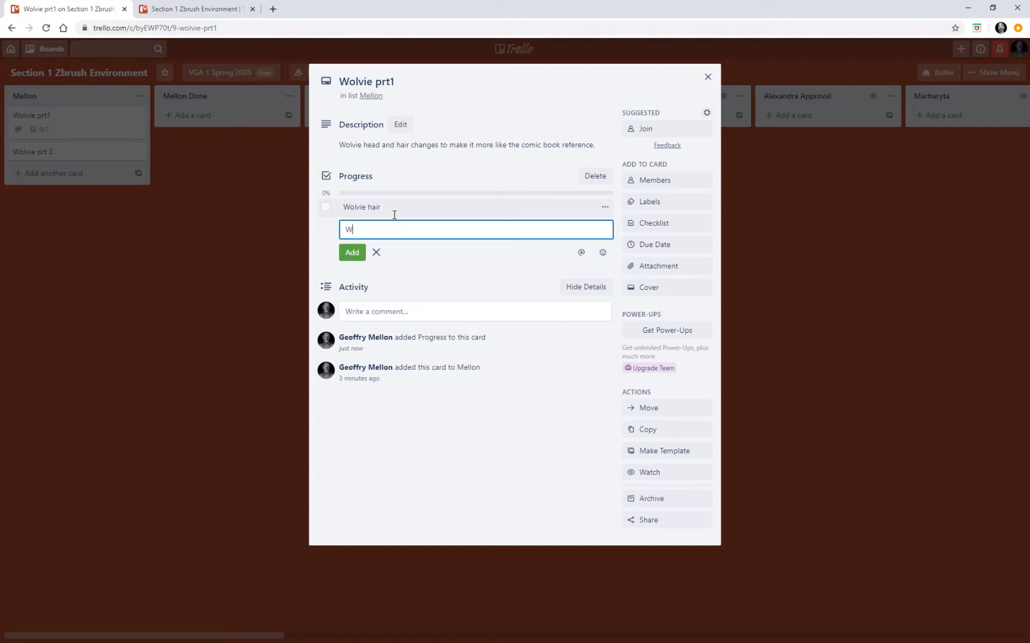
pyautogui.write('olvie lighting')
pyautogui.press('Return')
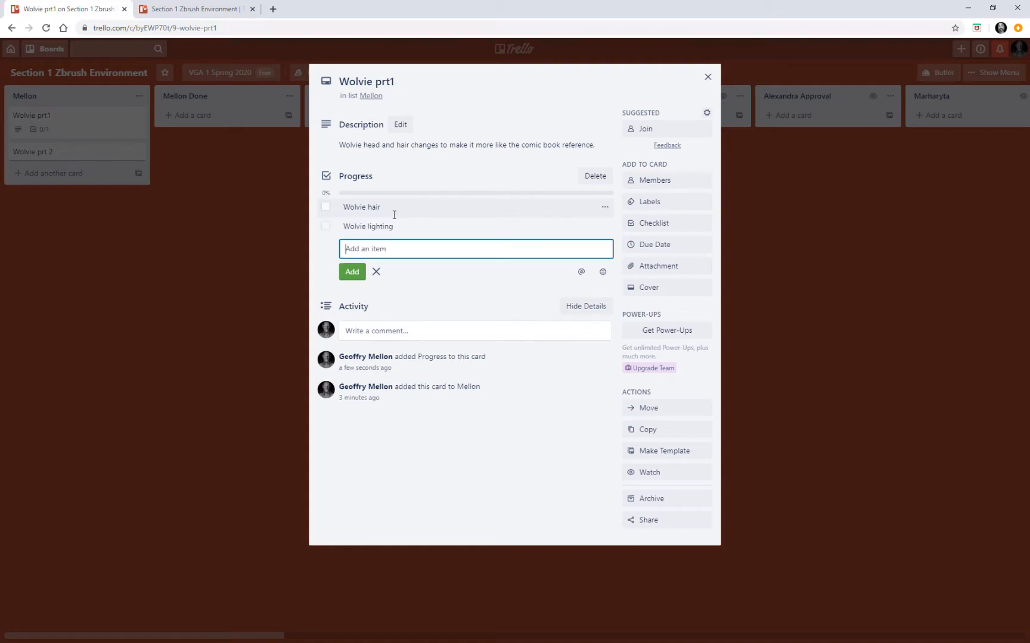
pyautogui.click(509, 470)
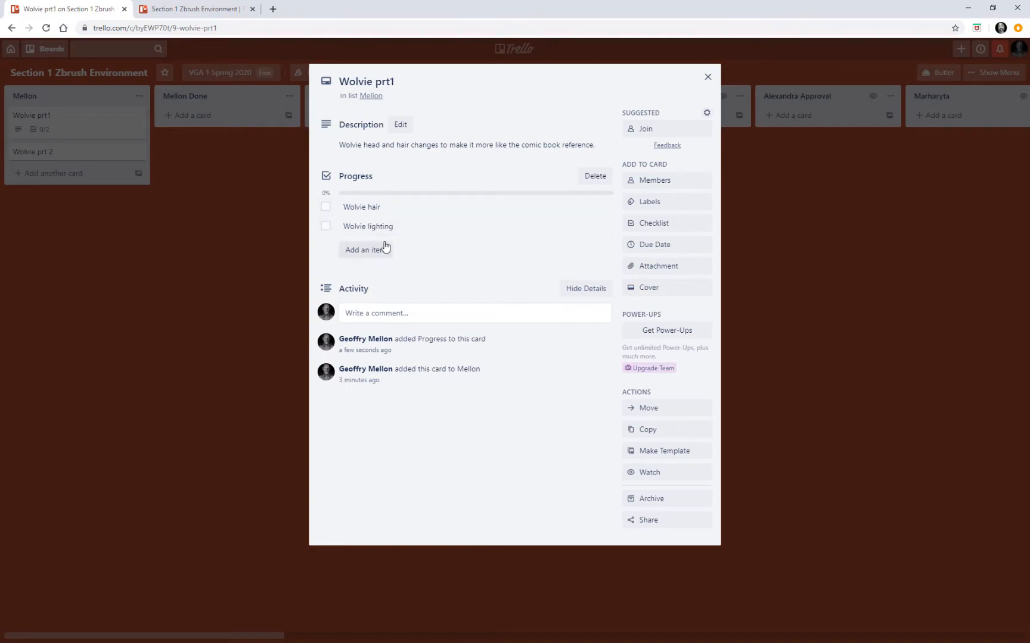
# Copy the description text of the Wolvie prt1 card into the description of the Wolvie prt 2 card.
pyautogui.click(62, 154)
pyautogui.click(83, 154)
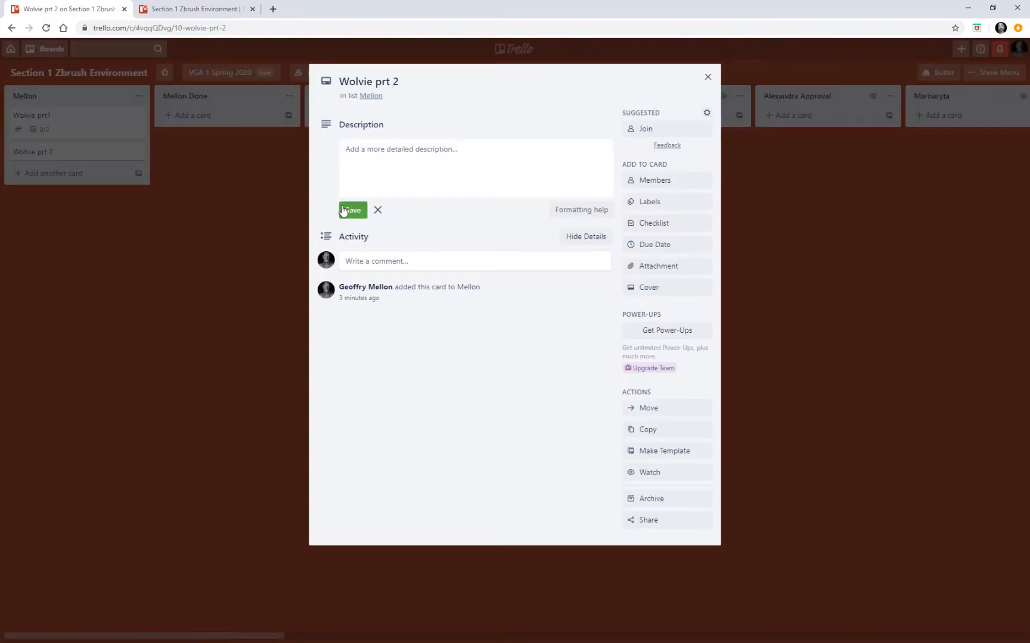
pyautogui.click(66, 121)
pyautogui.click(27, 102)
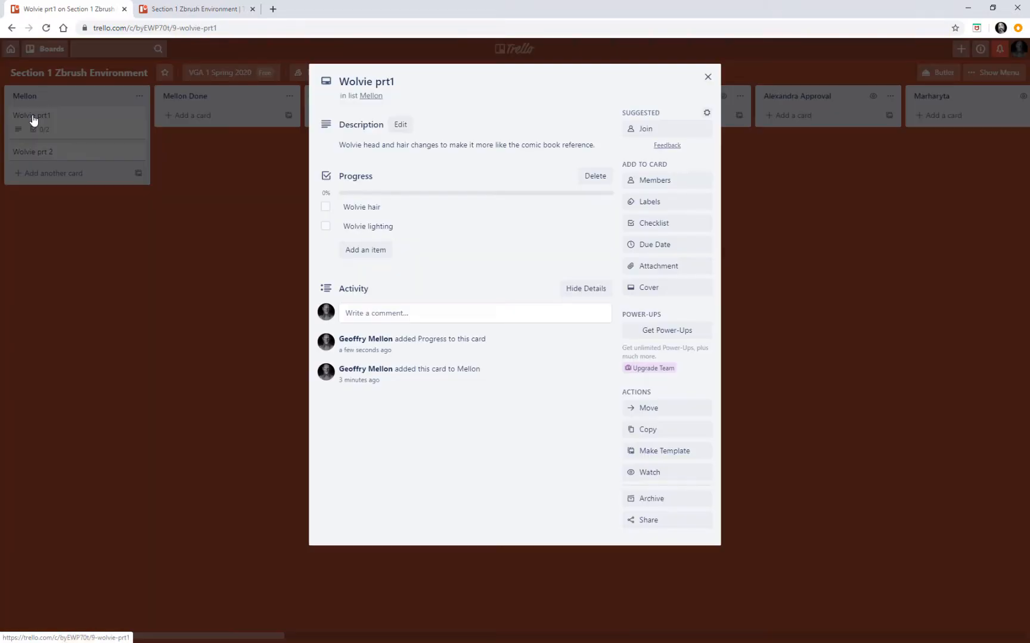
pyautogui.click(31, 118)
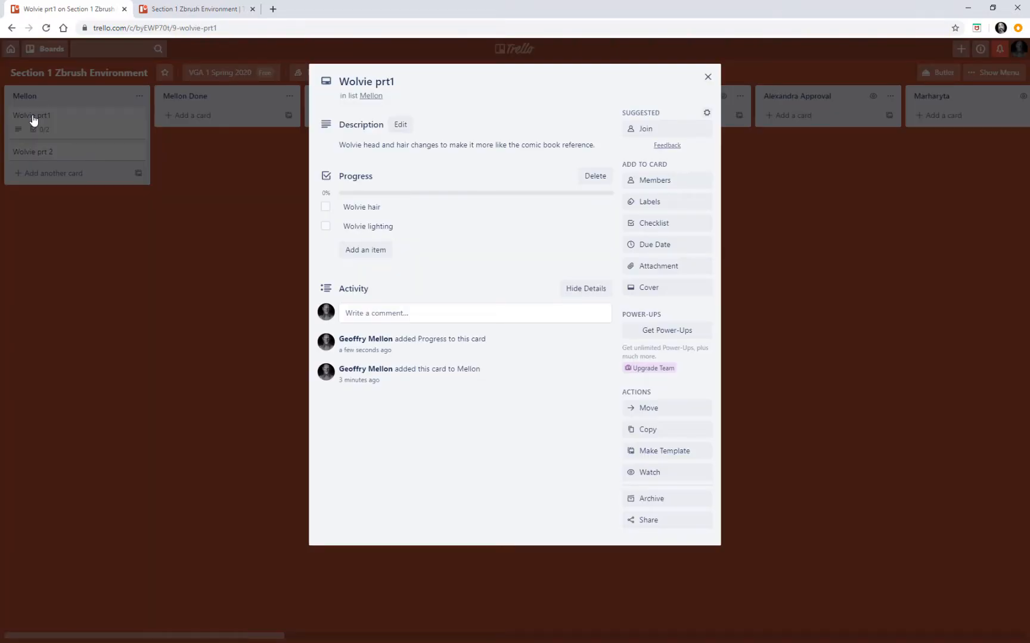
pyautogui.click(577, 146)
pyautogui.hotkey('ctrl', 'c')
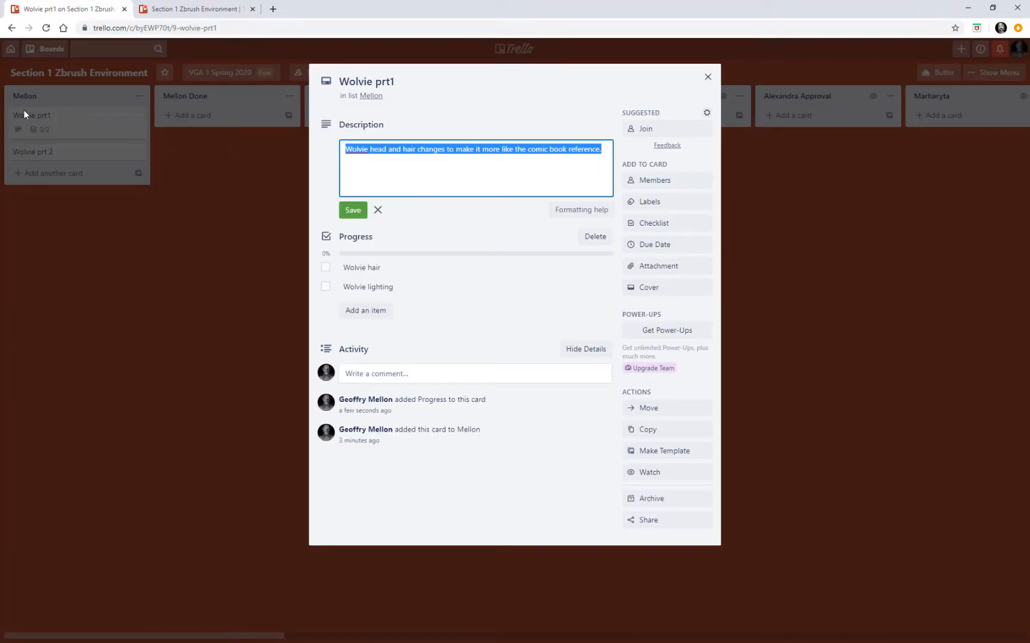
pyautogui.click(50, 155)
pyautogui.click(49, 152)
pyautogui.click(46, 154)
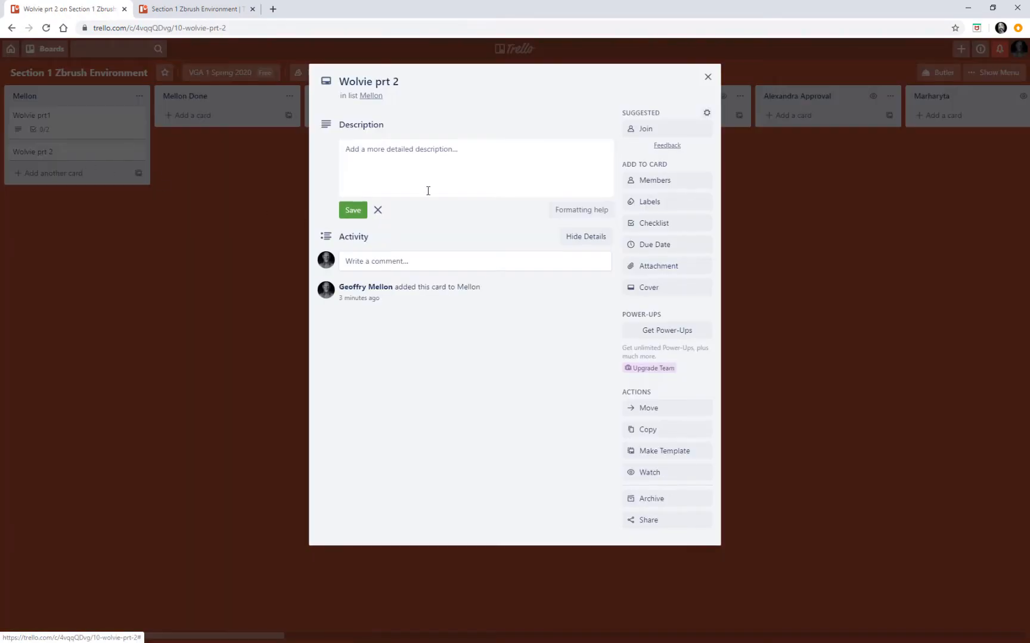
pyautogui.click(510, 159)
pyautogui.hotkey('ctrl', 'v')
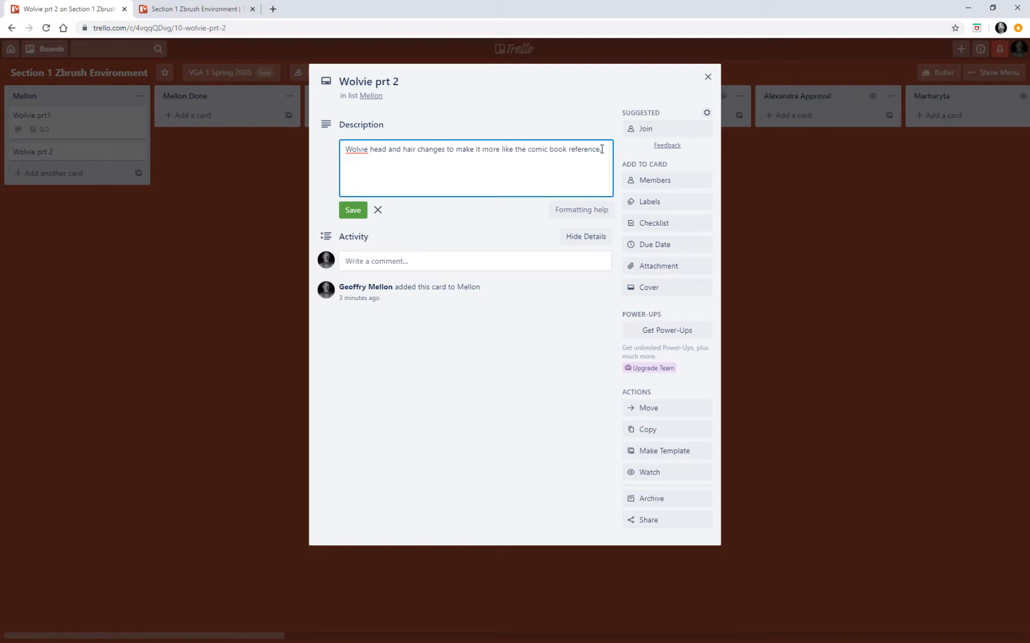
# Reword the Wolvie prt 2 description to "Wolvie body and render first pass" and save it.
pyautogui.press('BackSpace')
pyautogui.press('BackSpace')
pyautogui.press('BackSpace')
pyautogui.press('BackSpace')
pyautogui.press('BackSpace')
pyautogui.press('BackSpace')
pyautogui.press('BackSpace')
pyautogui.press('BackSpace')
pyautogui.press('BackSpace')
pyautogui.press('BackSpace')
pyautogui.press('BackSpace')
pyautogui.press('BackSpace')
pyautogui.press('BackSpace')
pyautogui.press('BackSpace')
pyautogui.press('BackSpace')
pyautogui.press('BackSpace')
pyautogui.press('BackSpace')
pyautogui.press('BackSpace')
pyautogui.press('BackSpace')
pyautogui.press('BackSpace')
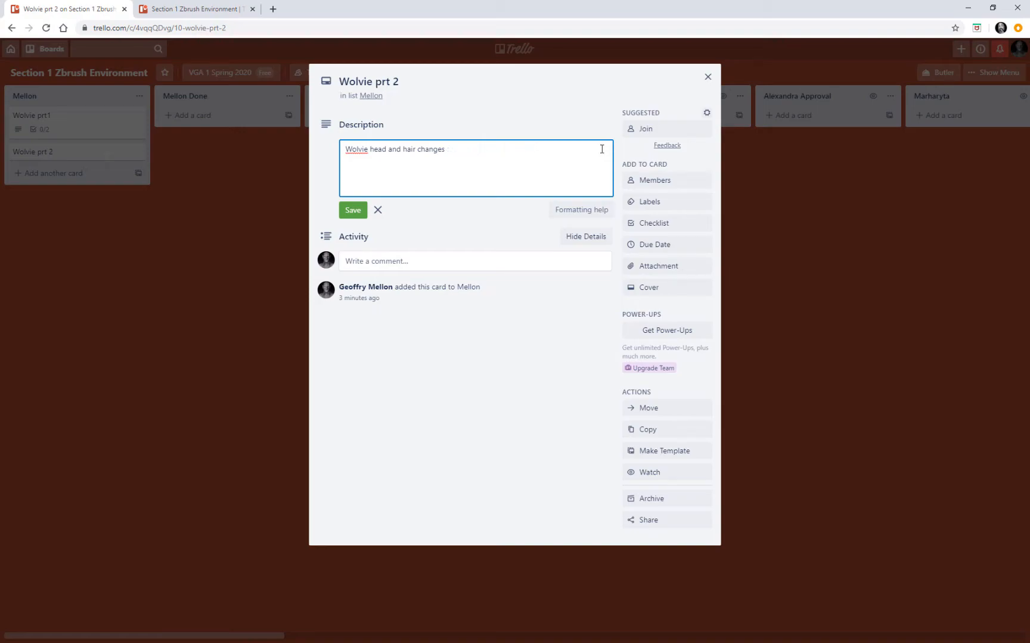
pyautogui.press('BackSpace')
pyautogui.press('BackSpace')
pyautogui.press('BackSpace')
pyautogui.press('BackSpace')
pyautogui.press('BackSpace')
pyautogui.press('BackSpace')
pyautogui.press('BackSpace')
pyautogui.press('BackSpace')
pyautogui.press('BackSpace')
pyautogui.press('BackSpace')
pyautogui.press('BackSpace')
pyautogui.press('BackSpace')
pyautogui.press('BackSpace')
pyautogui.press('BackSpace')
pyautogui.press('BackSpace')
pyautogui.press('BackSpace')
pyautogui.press('BackSpace')
pyautogui.press('BackSpace')
pyautogui.write('body and ')
pyautogui.write('render')
pyautogui.write('in')
pyautogui.press('BackSpace')
pyautogui.press('BackSpace')
pyautogui.press('BackSpace')
pyautogui.write('first pass')
pyautogui.click(353, 210)
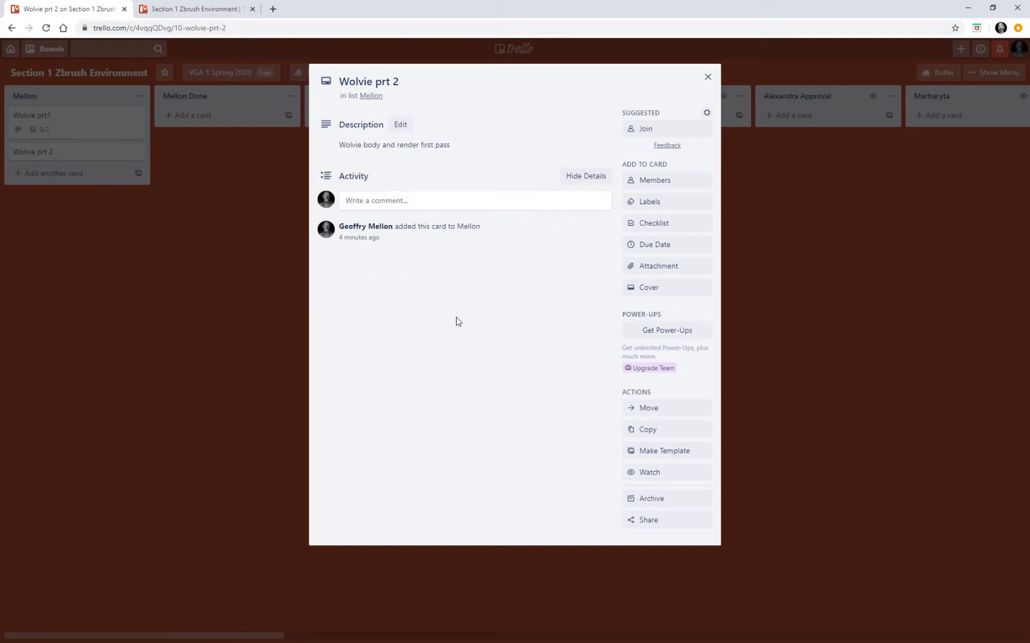
# Add a checklist titled "Progress" to the Wolvie prt 2 card.
pyautogui.click(659, 231)
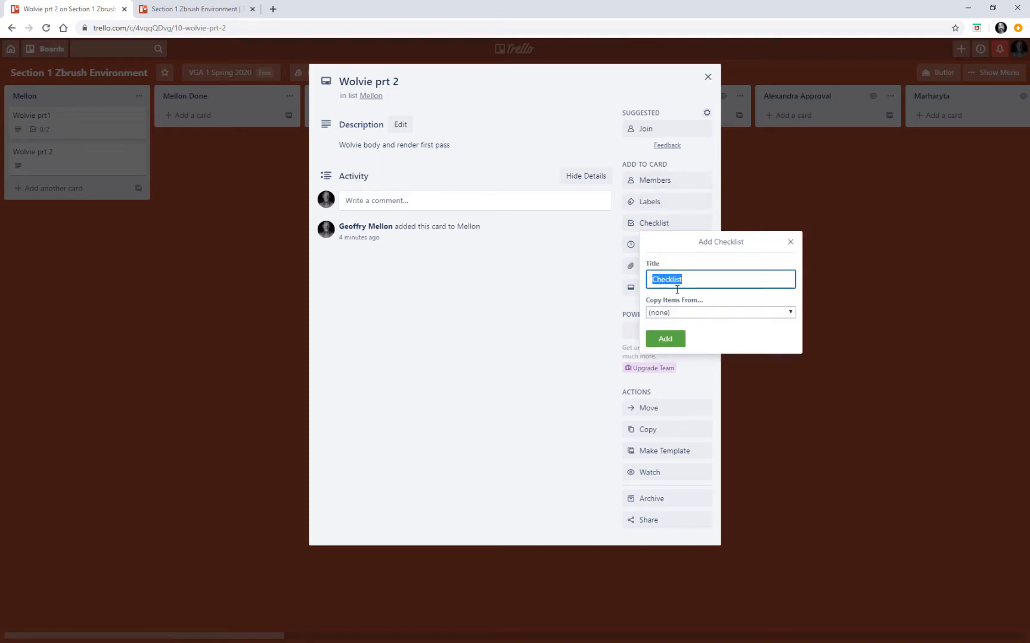
pyautogui.write('Progree')
pyautogui.press('BackSpace')
pyautogui.write('ss')
pyautogui.press('Return')
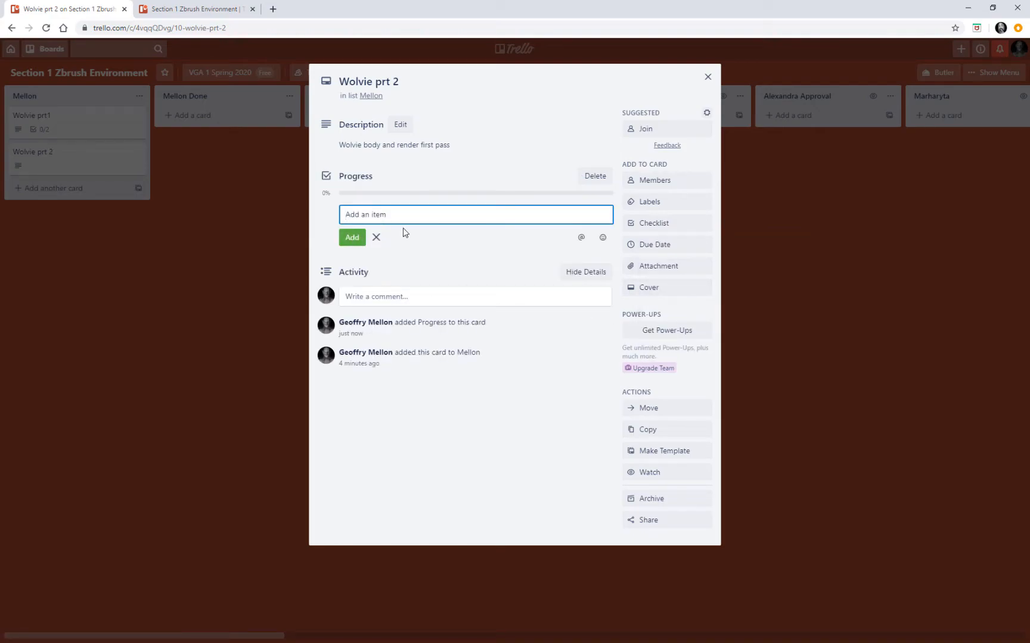
# Add the items "Import body" and "First pass color with materials and lighting" to the Wolvie prt 2 card's Progress checklist.
pyautogui.write('Import body')
pyautogui.press('Return')
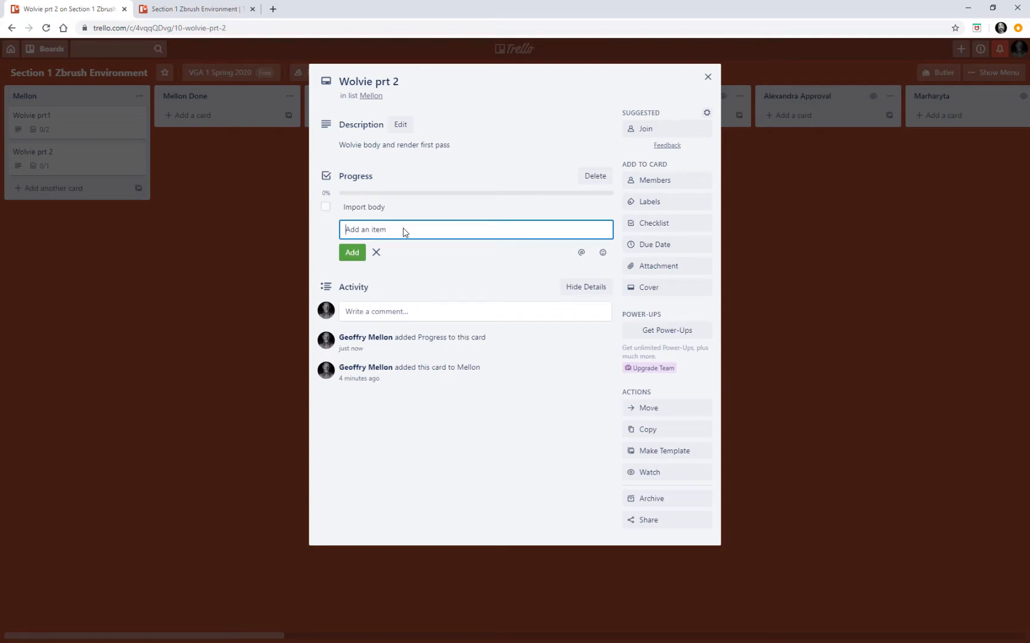
pyautogui.write('First pass cpolor and lightintg')
pyautogui.press('BackSpace')
pyautogui.press('BackSpace')
pyautogui.press('BackSpace')
pyautogui.press('BackSpace')
pyautogui.press('BackSpace')
pyautogui.press('BackSpace')
pyautogui.press('BackSpace')
pyautogui.press('BackSpace')
pyautogui.press('BackSpace')
pyautogui.press('BackSpace')
pyautogui.press('BackSpace')
pyautogui.write('with materials and lighting')
pyautogui.press('Return')
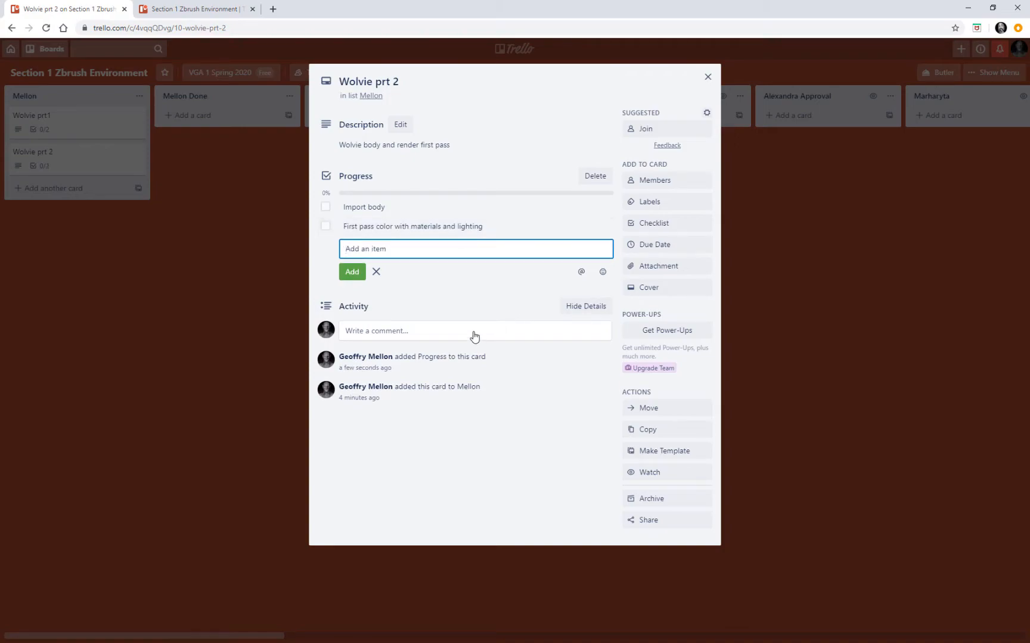
pyautogui.press('Escape')
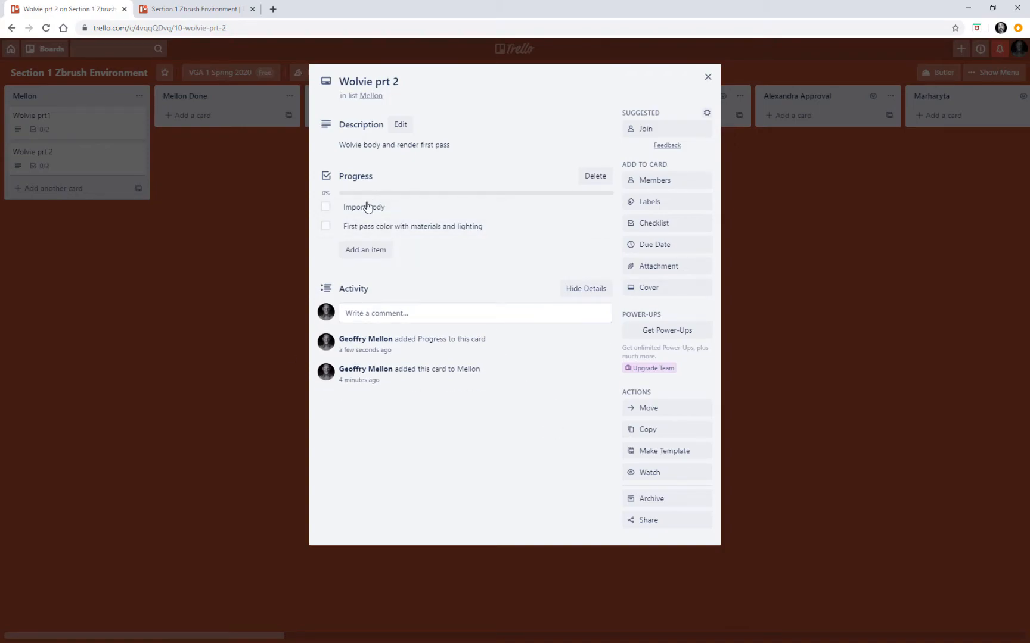
# Mark the "Wolvie hair" item as complete in the Wolvie prt1 card's Progress checklist.
pyautogui.click(194, 202)
pyautogui.click(56, 122)
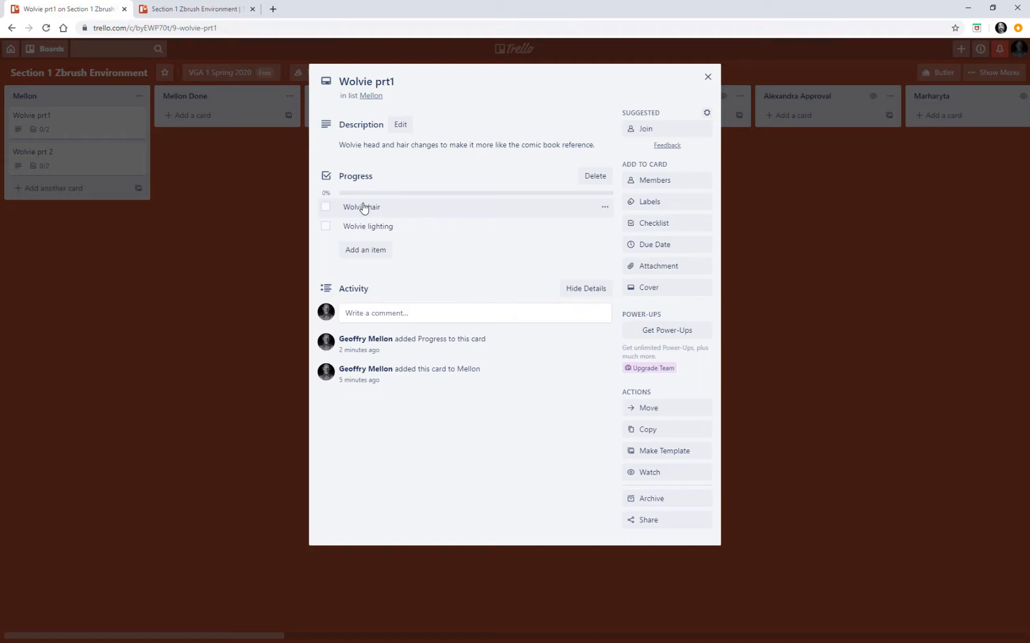
pyautogui.click(326, 207)
# Write the comment "Wolvie hair : Changed the thickness of front hair" on the Wolvie prt1 card.
pyautogui.click(388, 315)
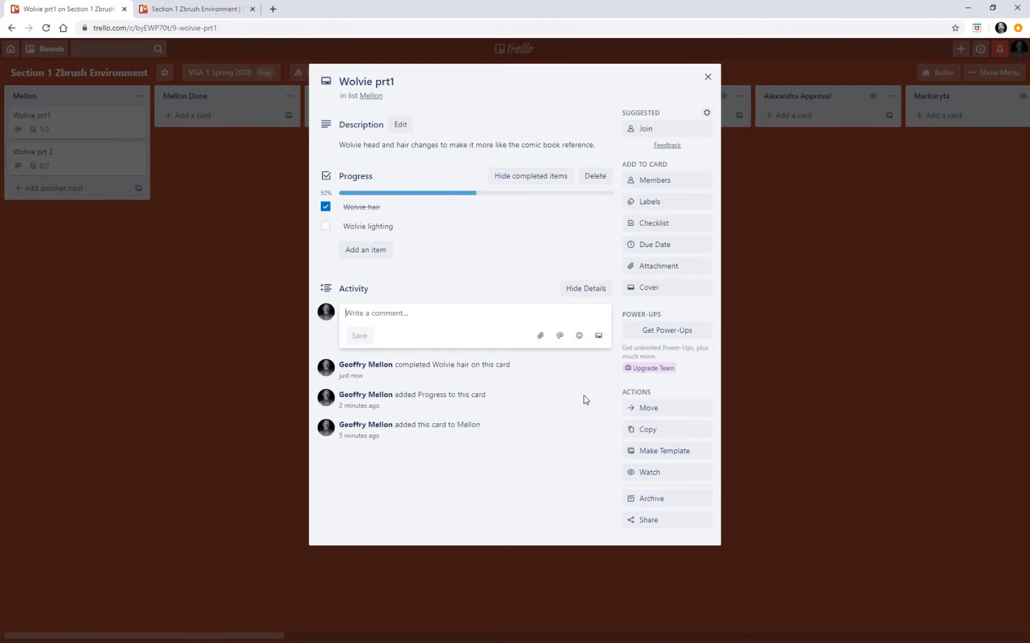
pyautogui.write('Wo')
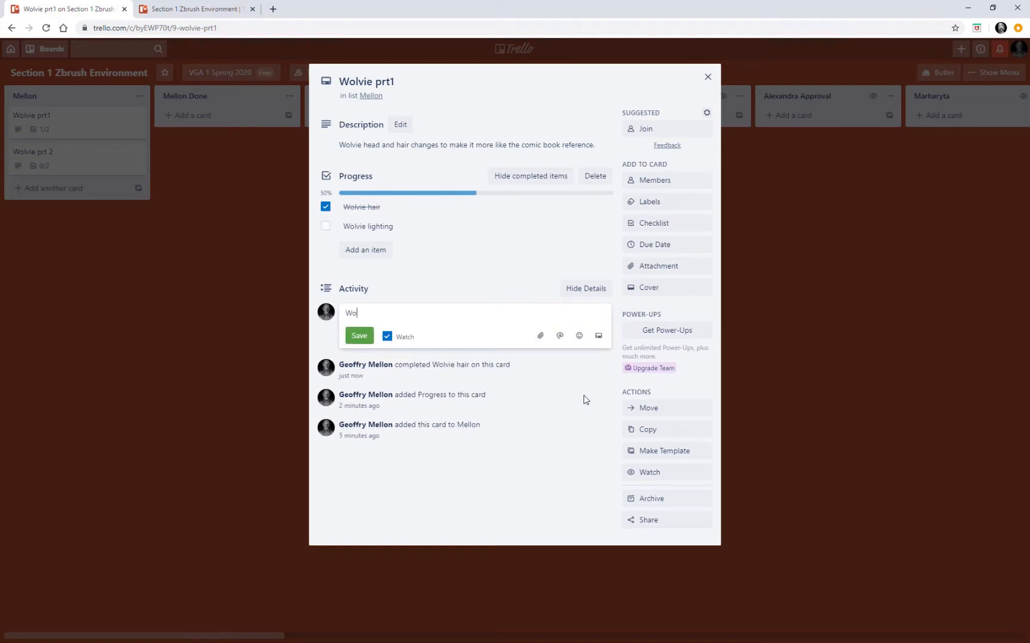
pyautogui.write('lvie hair : Chaaanged  the thic')
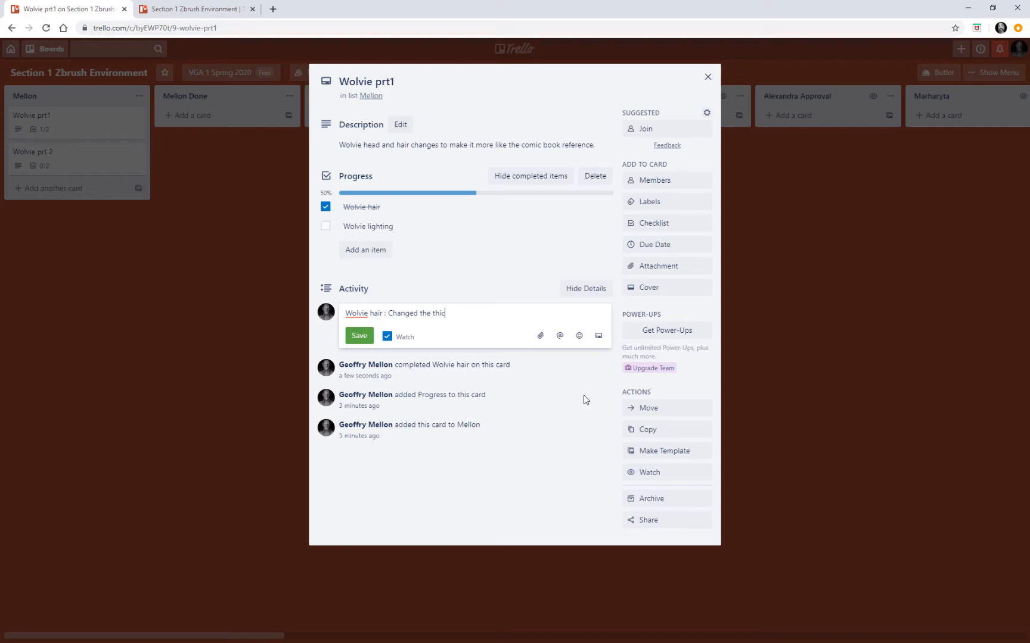
pyautogui.write('kness of front hair')
# Attach Wolvie 01.jpg from the computer's Renders folder to the hair comment and save the comment.
pyautogui.click(540, 335)
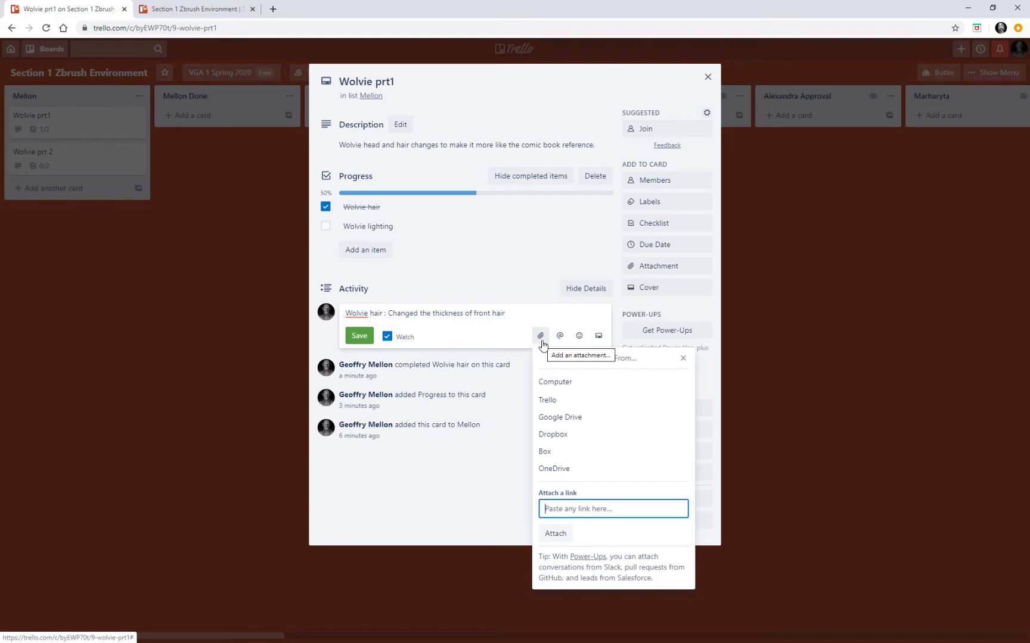
pyautogui.click(581, 386)
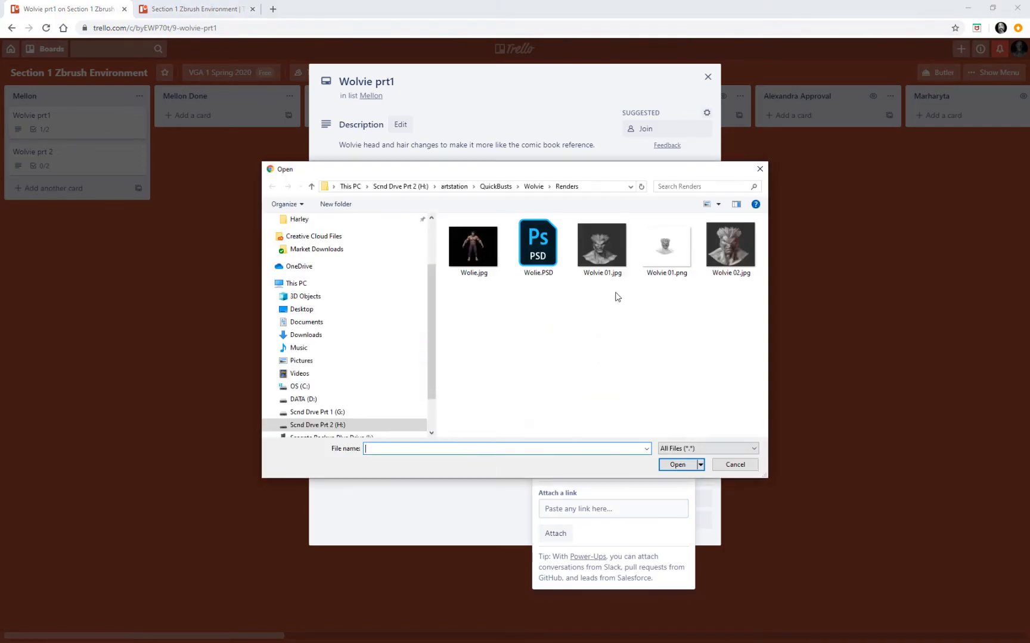
pyautogui.click(601, 275)
pyautogui.click(677, 465)
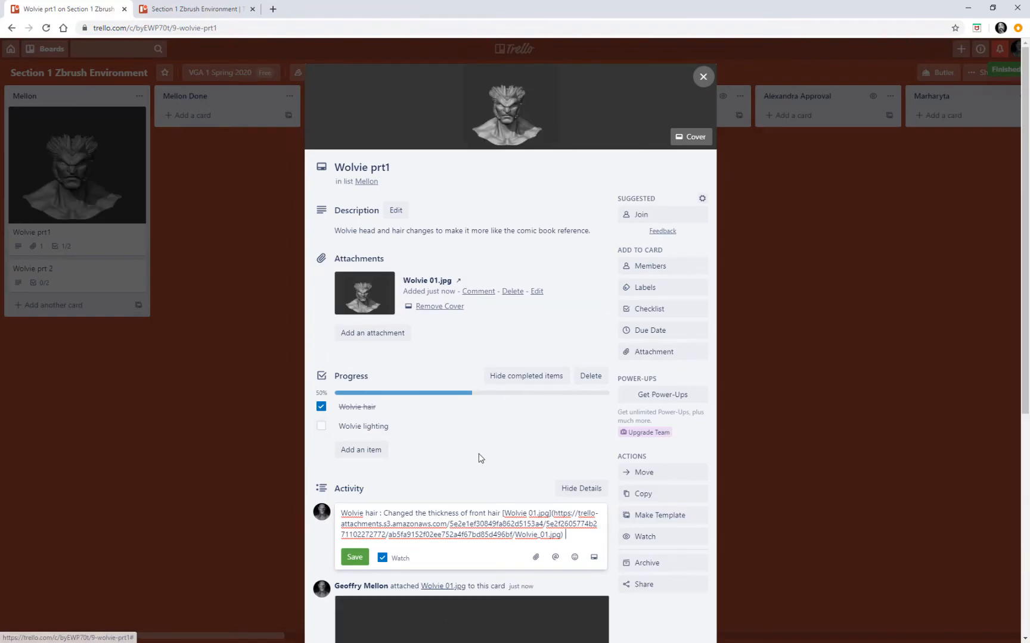
pyautogui.scroll(-3, 417, 315)
pyautogui.click(355, 344)
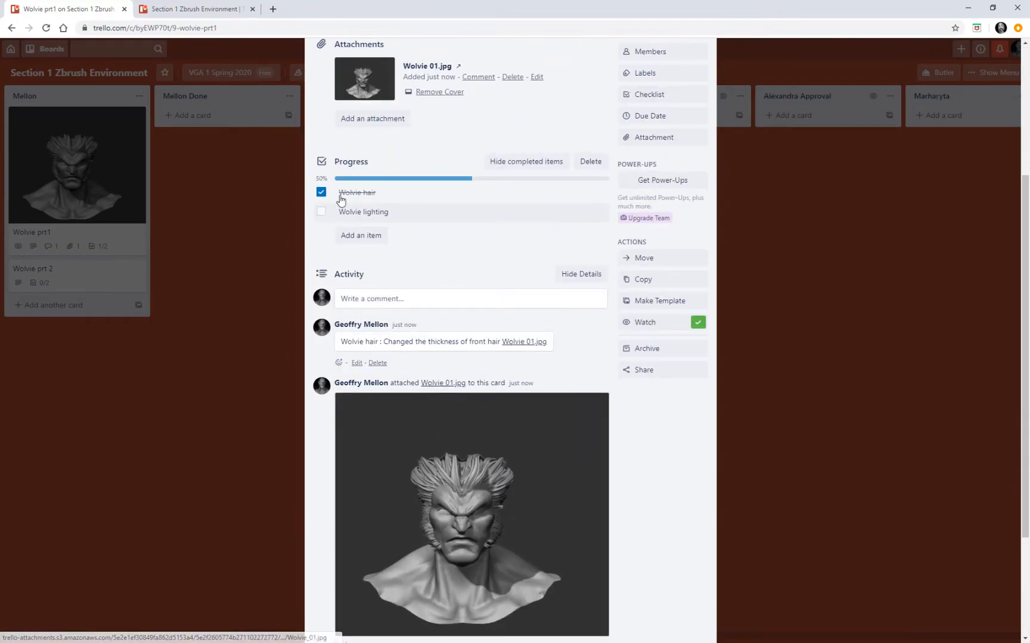
pyautogui.click(321, 193)
pyautogui.click(322, 192)
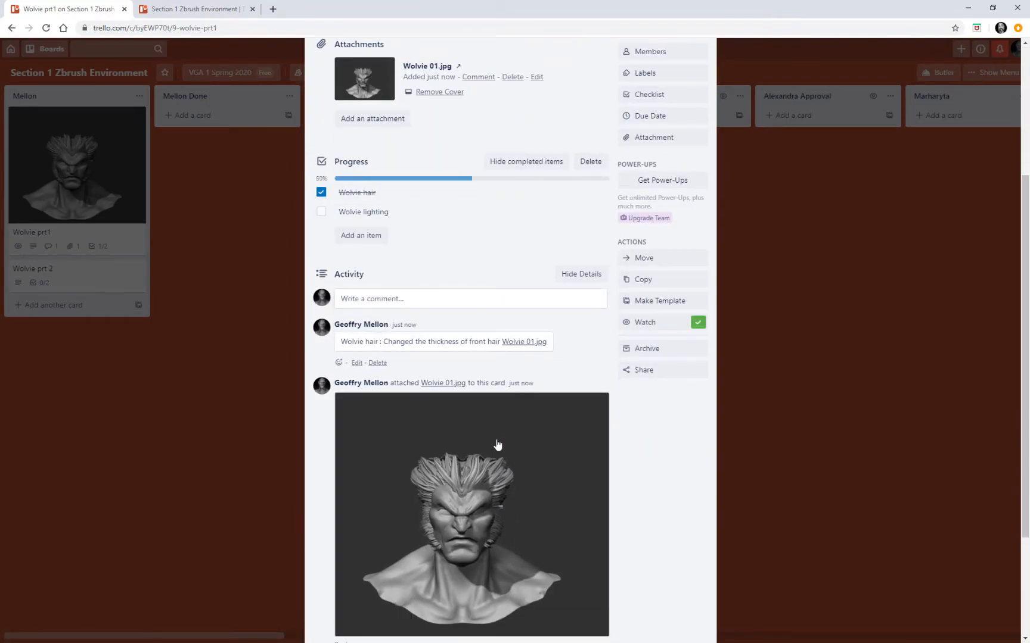
pyautogui.scroll(-3, 536, 453)
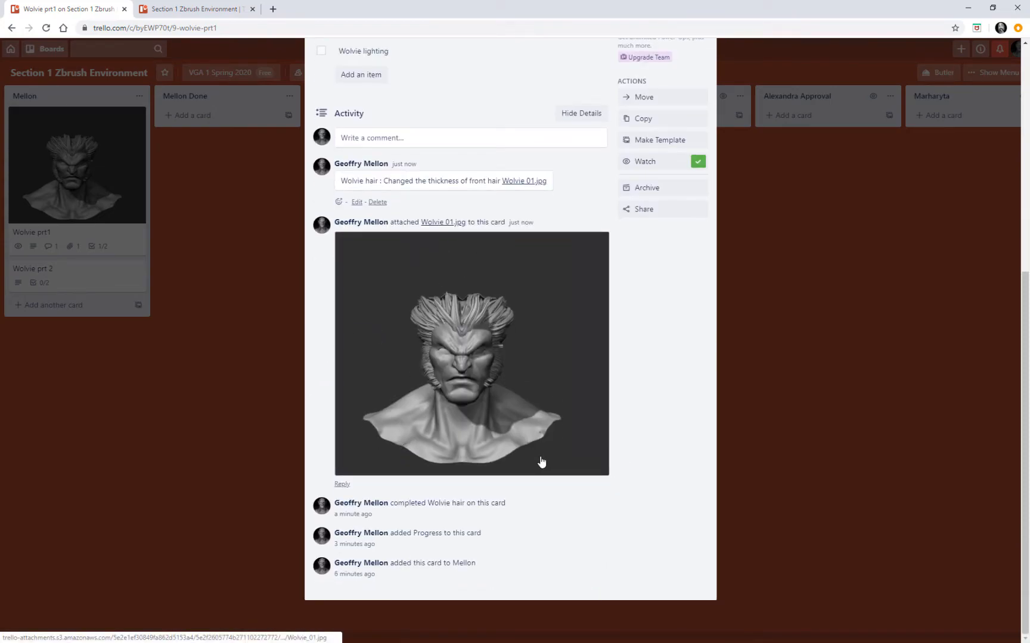
pyautogui.scroll(4, 528, 408)
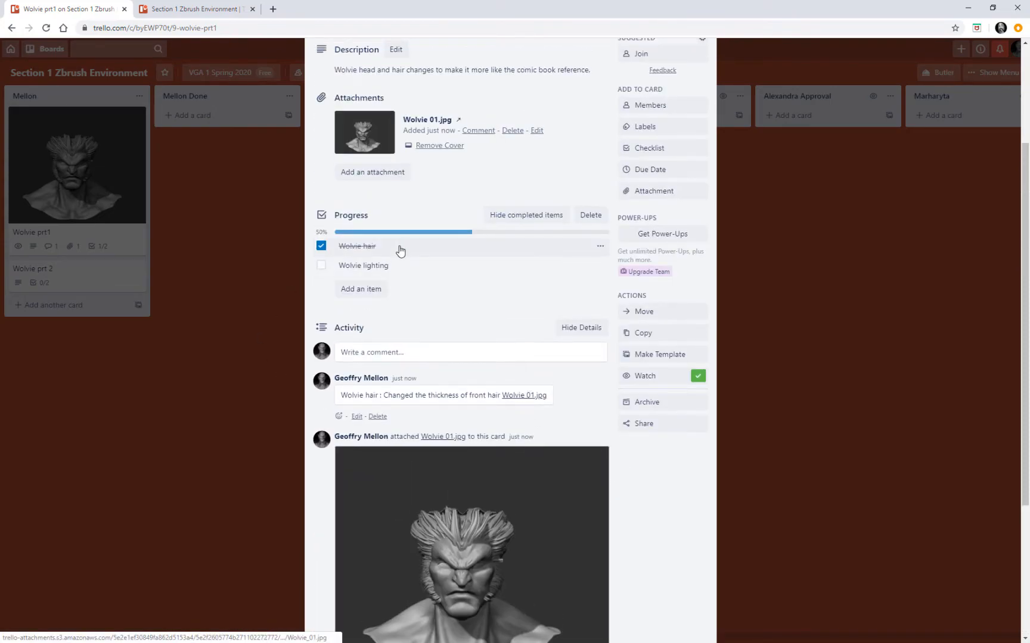
# Write a second comment on the Wolvie prt1 card reading "Wolvie lighting : Rendered test lighting for the the head".
pyautogui.click(387, 354)
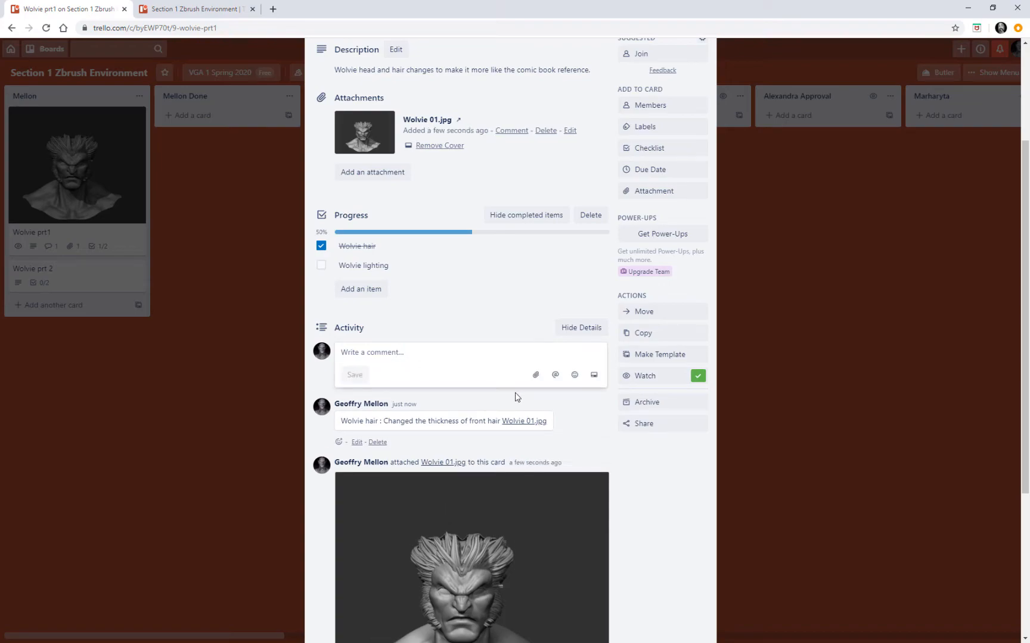
pyautogui.write('Render')
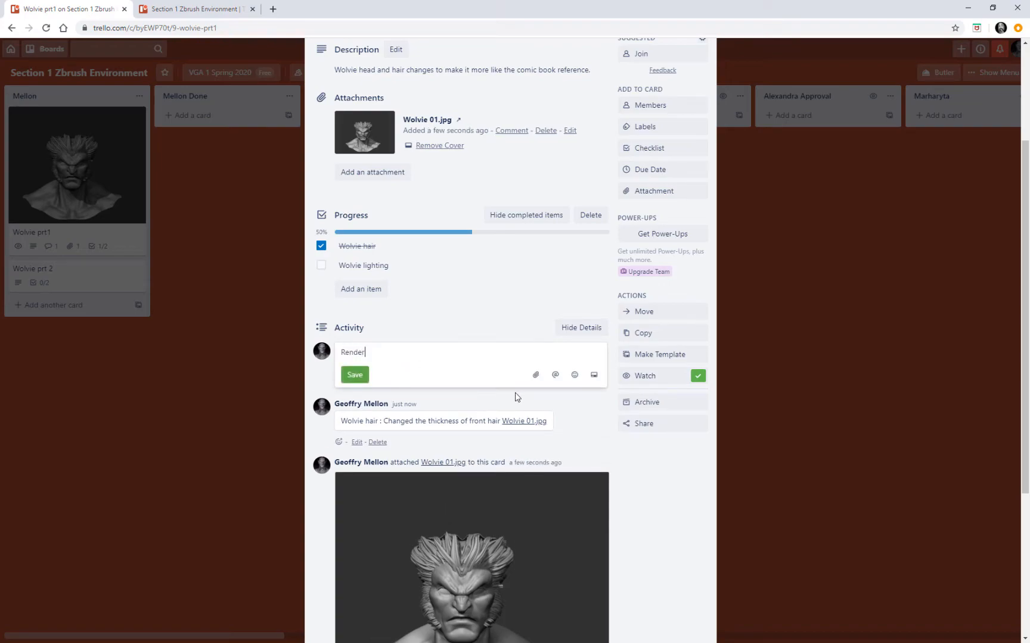
pyautogui.press('BackSpace')
pyautogui.press('BackSpace')
pyautogui.press('BackSpace')
pyautogui.press('BackSpace')
pyautogui.write('Wolvie lighting : Reneder')
pyautogui.press('BackSpace')
pyautogui.write('dered')
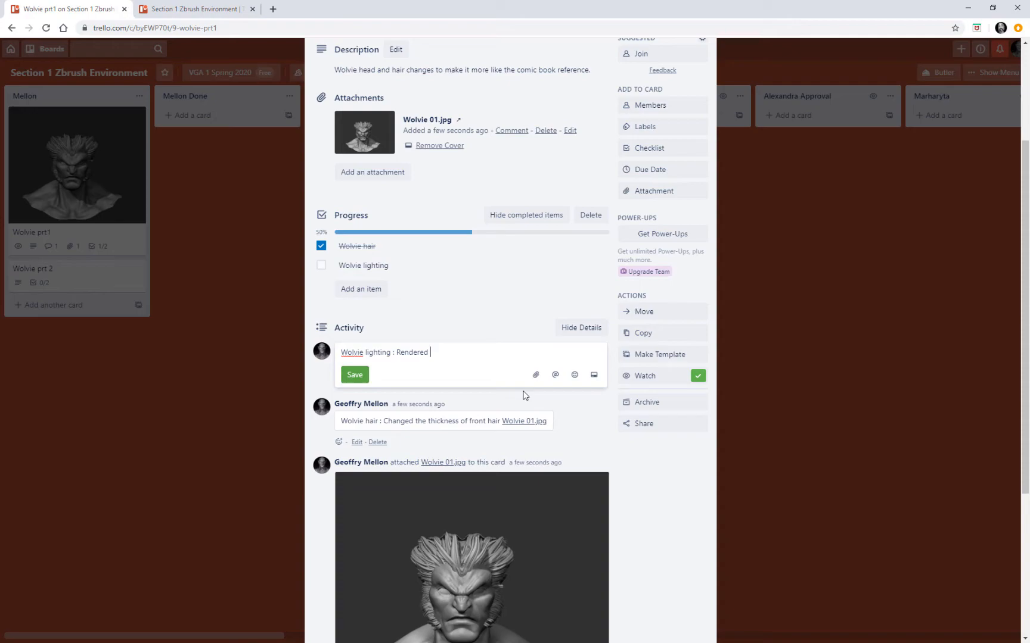
pyautogui.write(' lighting for the the head')
pyautogui.click(428, 352)
pyautogui.write('test')
# Save the lighting comment with Wolvie 02.jpg attached from the computer, and mark "Wolvie lighting" as complete in the Progress checklist.
pyautogui.click(536, 374)
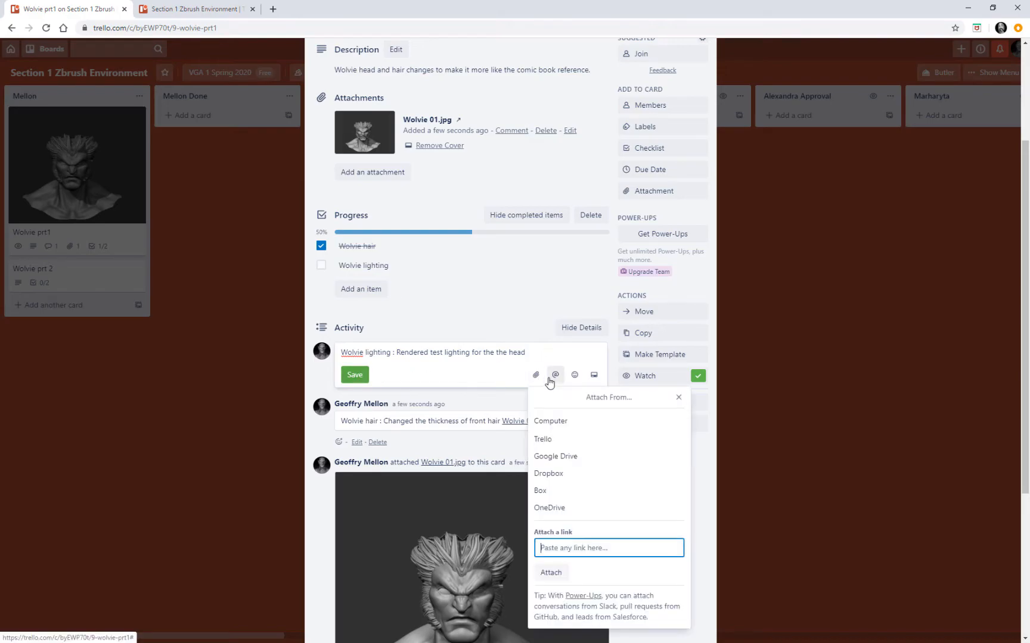
pyautogui.click(549, 422)
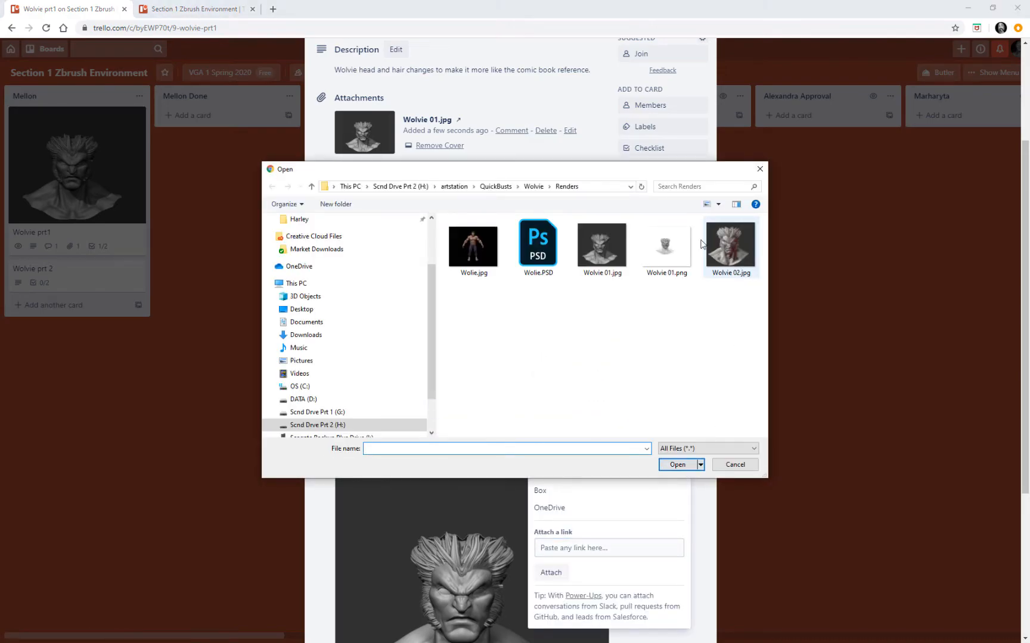
pyautogui.click(721, 247)
pyautogui.click(677, 465)
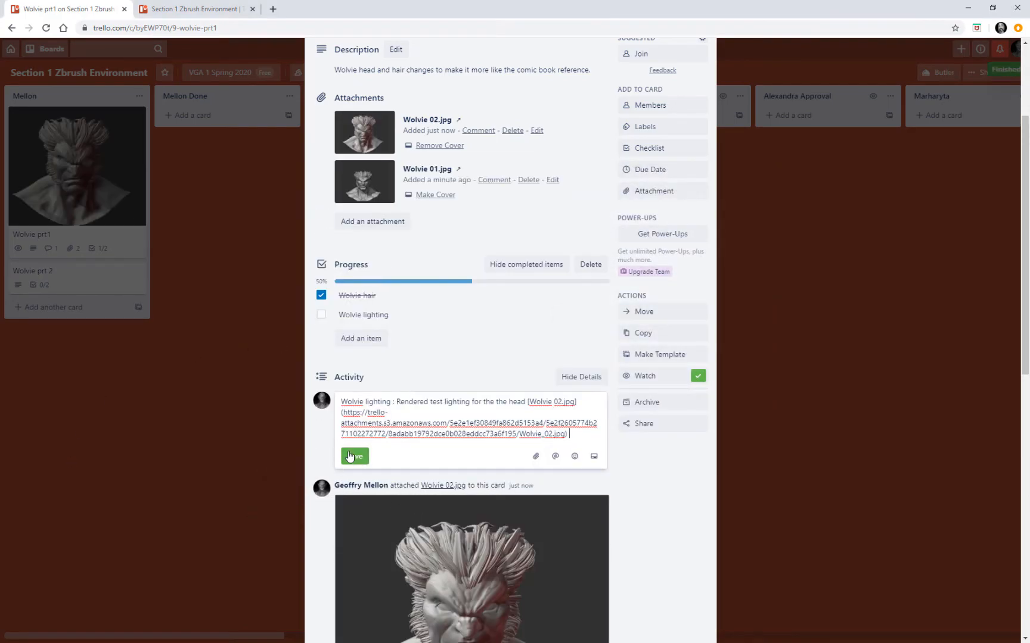
pyautogui.click(352, 457)
pyautogui.click(322, 315)
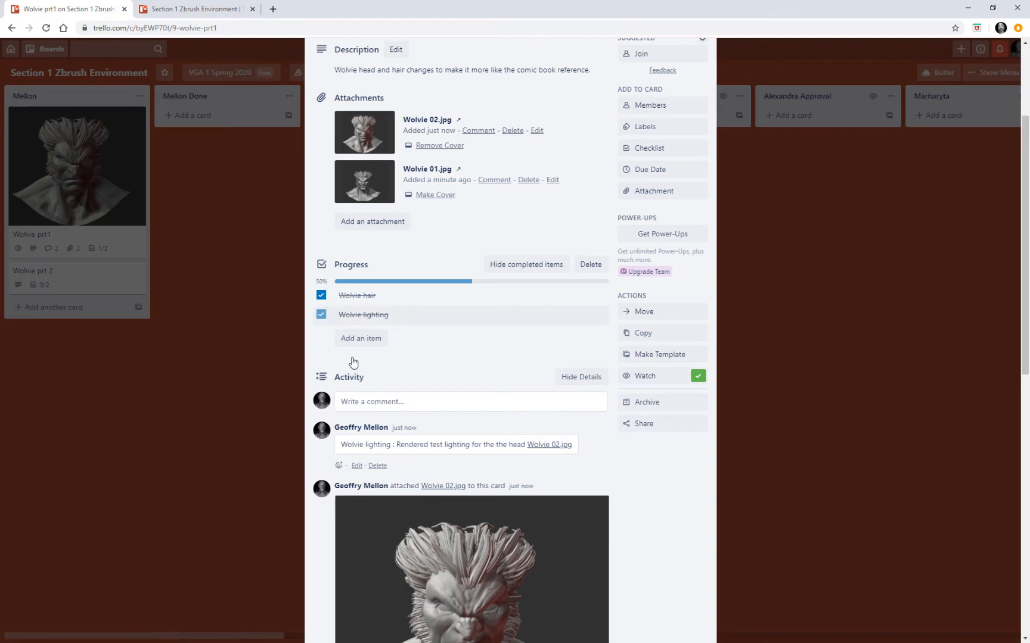
# Review the Wolvie prt1 card's completed checklist, comments and attached renders, and close the card.
pyautogui.scroll(-4, 485, 485)
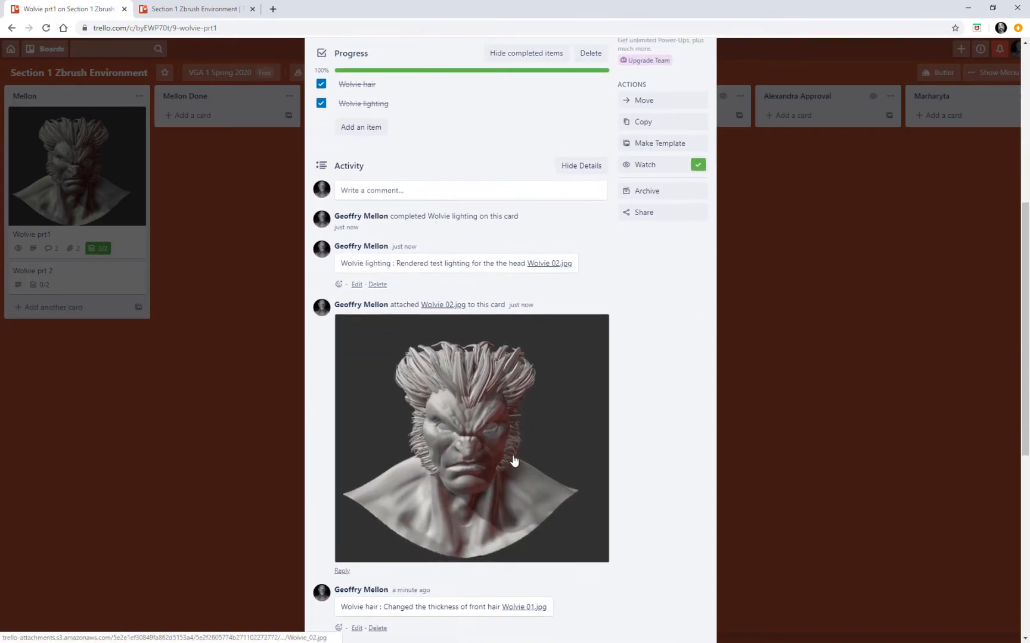
pyautogui.scroll(-8, 514, 460)
pyautogui.scroll(5, 509, 407)
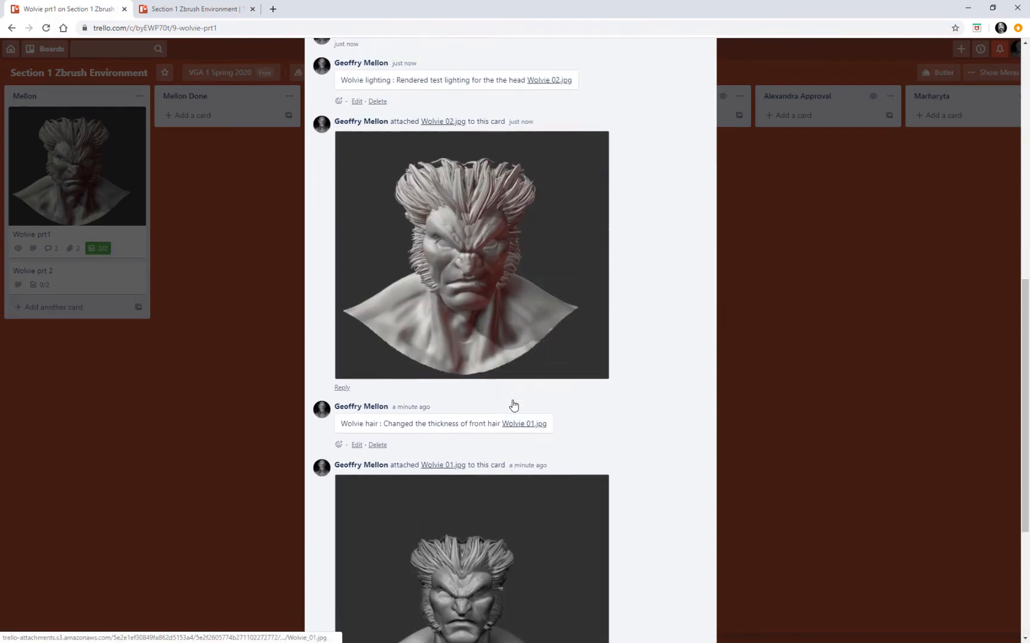
pyautogui.scroll(7, 381, 249)
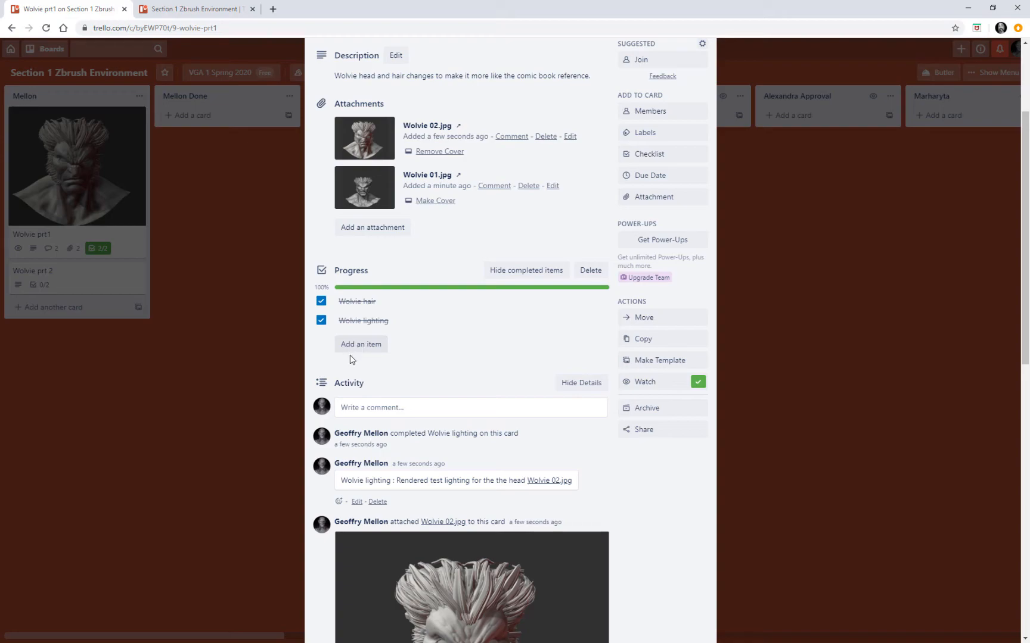
pyautogui.scroll(-3, 457, 414)
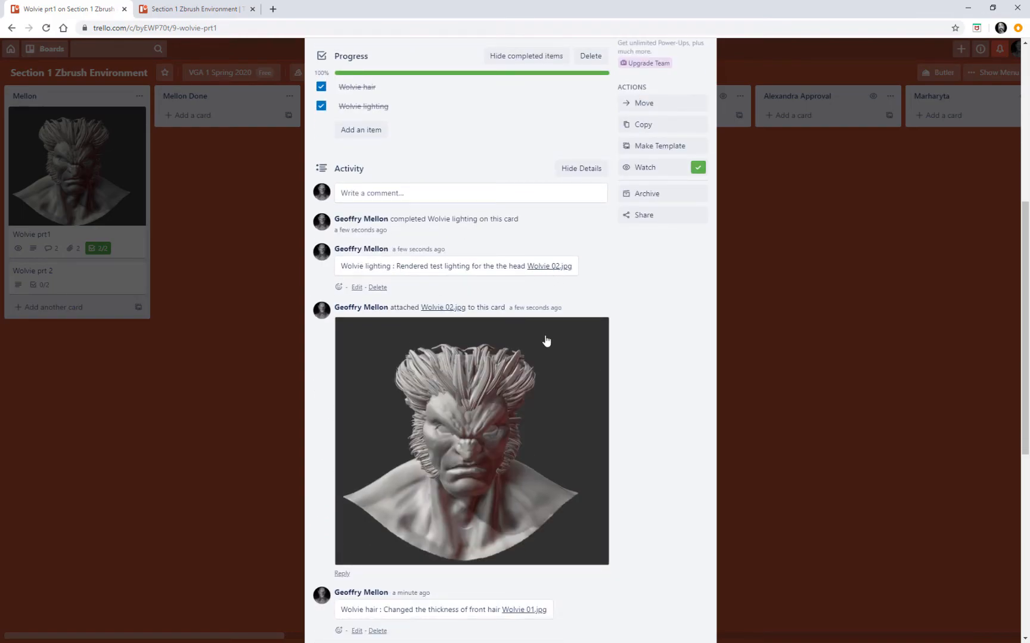
pyautogui.scroll(-3, 566, 471)
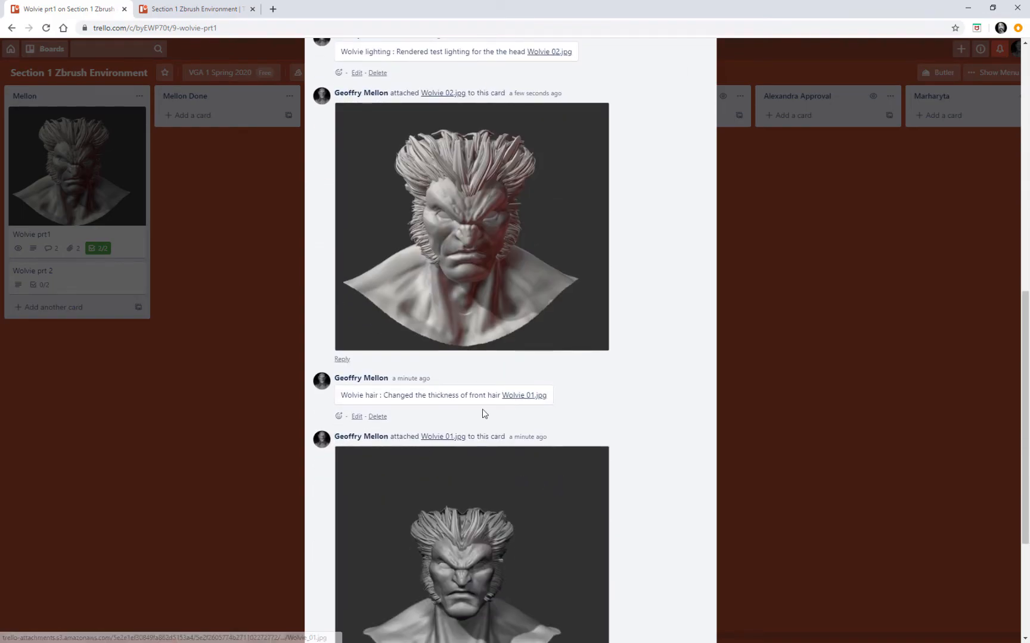
pyautogui.scroll(-3, 441, 438)
pyautogui.scroll(6, 504, 448)
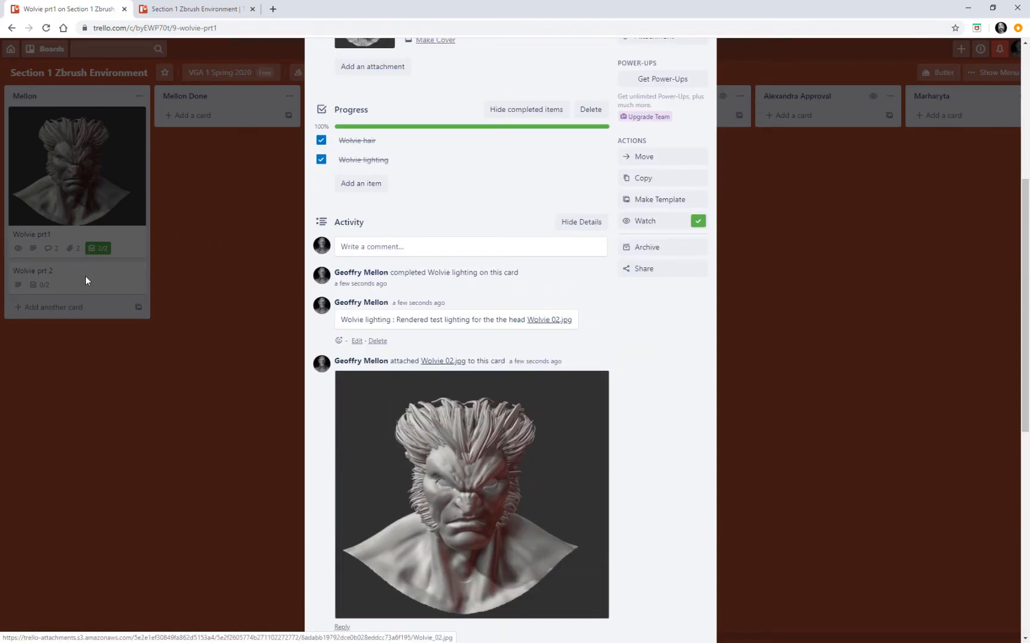
pyautogui.click(241, 335)
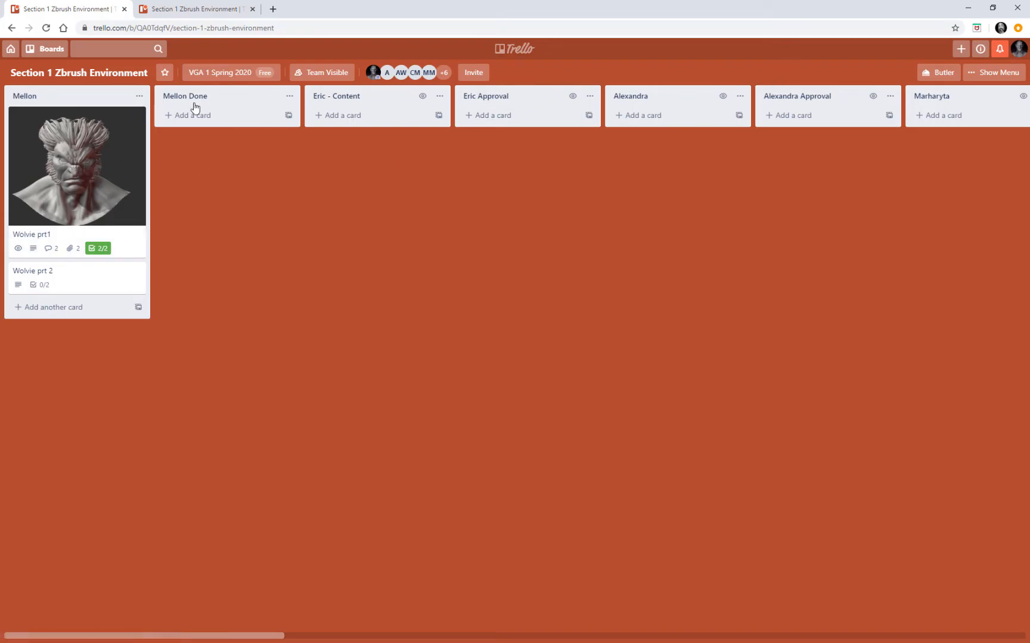
pyautogui.click(143, 186)
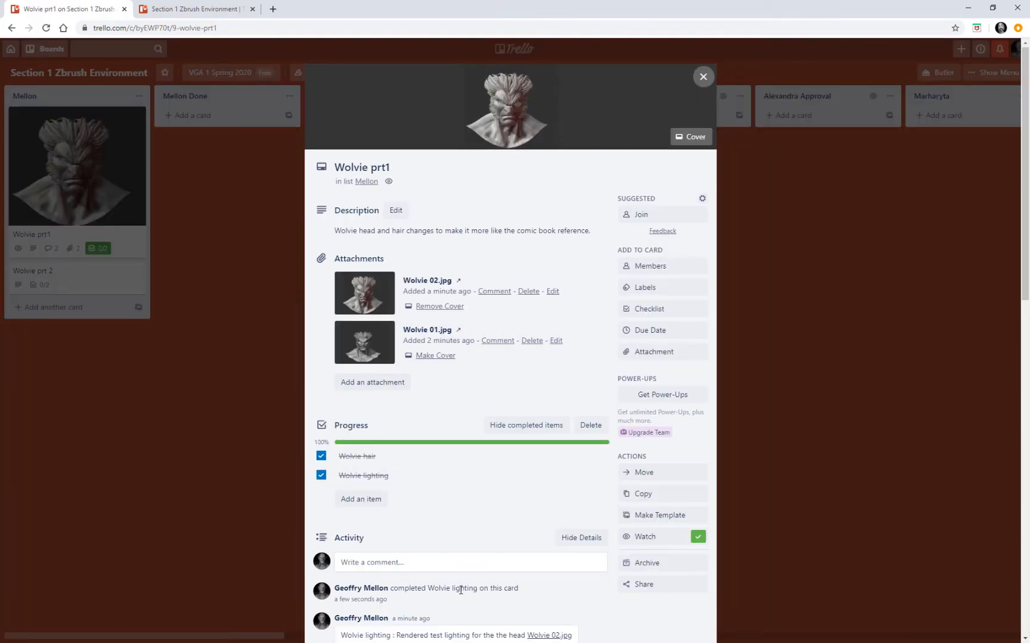
pyautogui.click(375, 565)
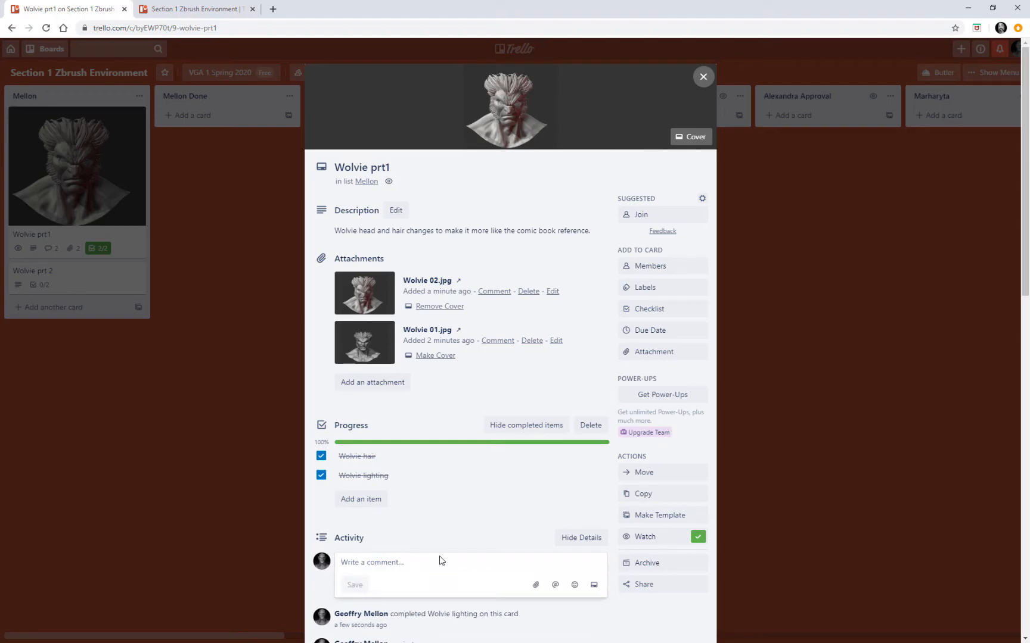
pyautogui.scroll(-3, 441, 557)
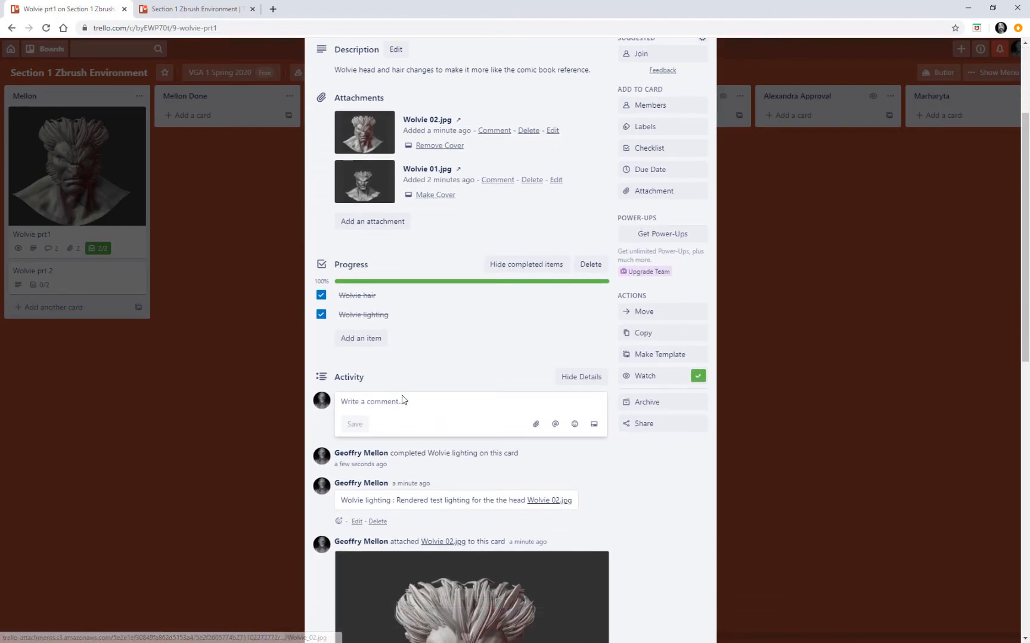
pyautogui.click(255, 465)
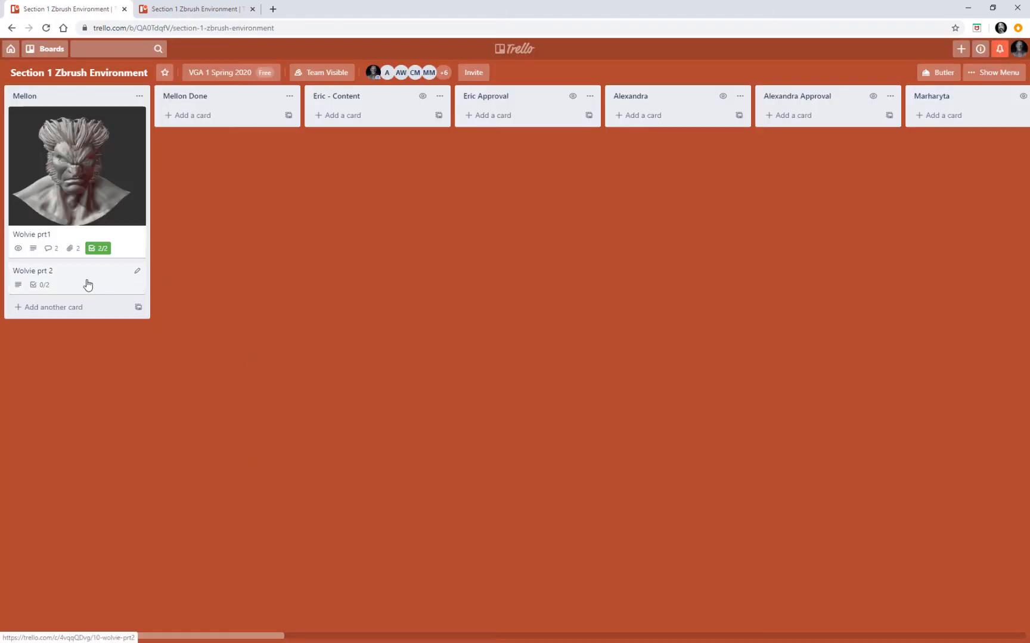
# Mark "Import body" as complete on the Wolvie prt 2 card and write the comment "Imported body for texturing and posing".
pyautogui.click(55, 277)
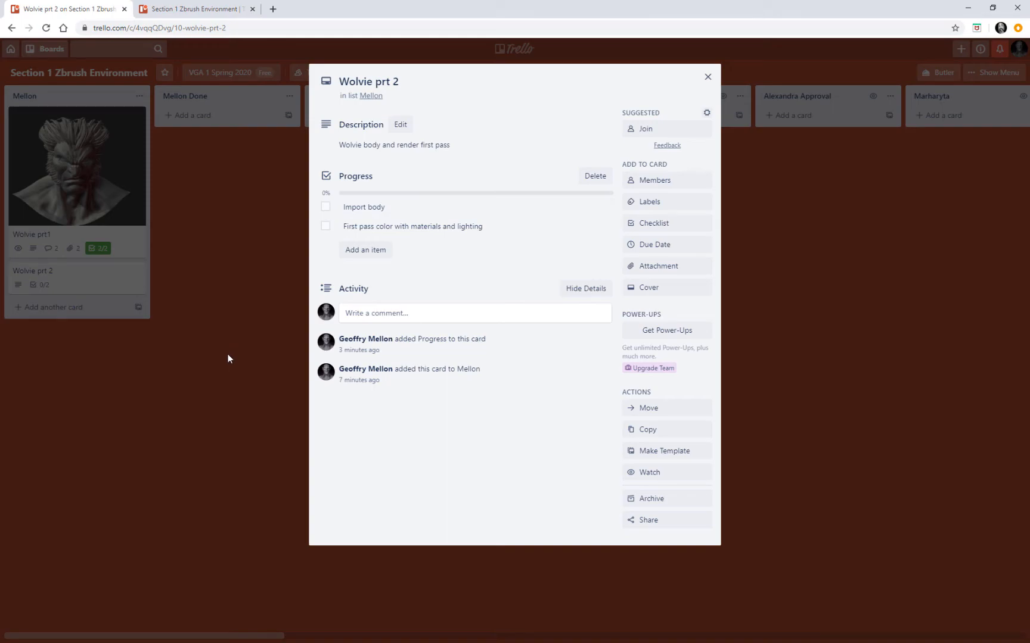
pyautogui.click(326, 206)
pyautogui.click(393, 319)
pyautogui.write('I')
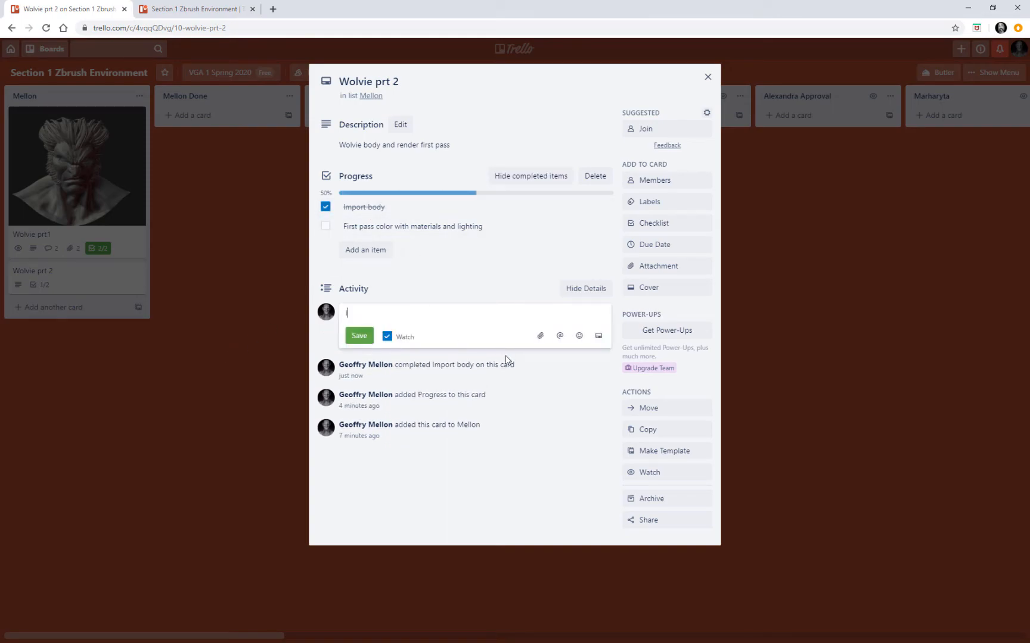
pyautogui.write('mported bof')
pyautogui.press('BackSpace')
pyautogui.write('dy')
pyautogui.write('for texturing and poseing')
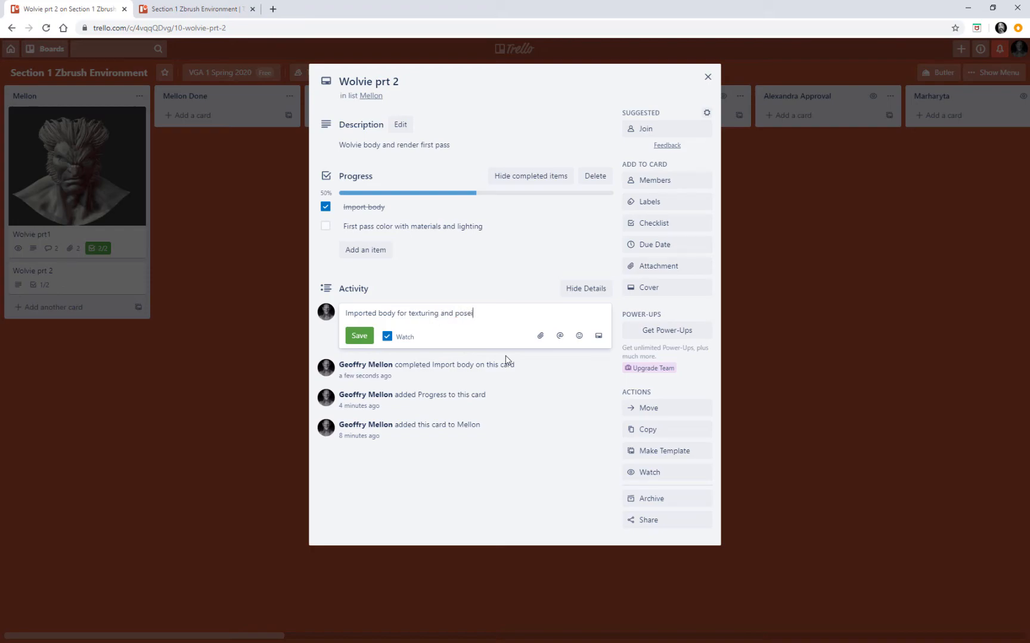
pyautogui.press('Return')
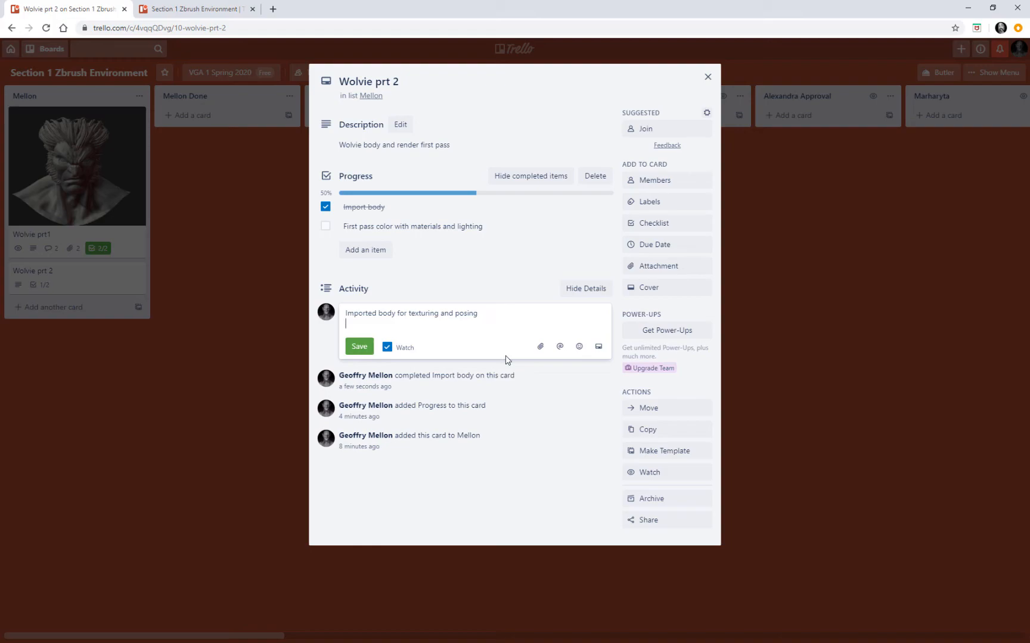
pyautogui.click(538, 350)
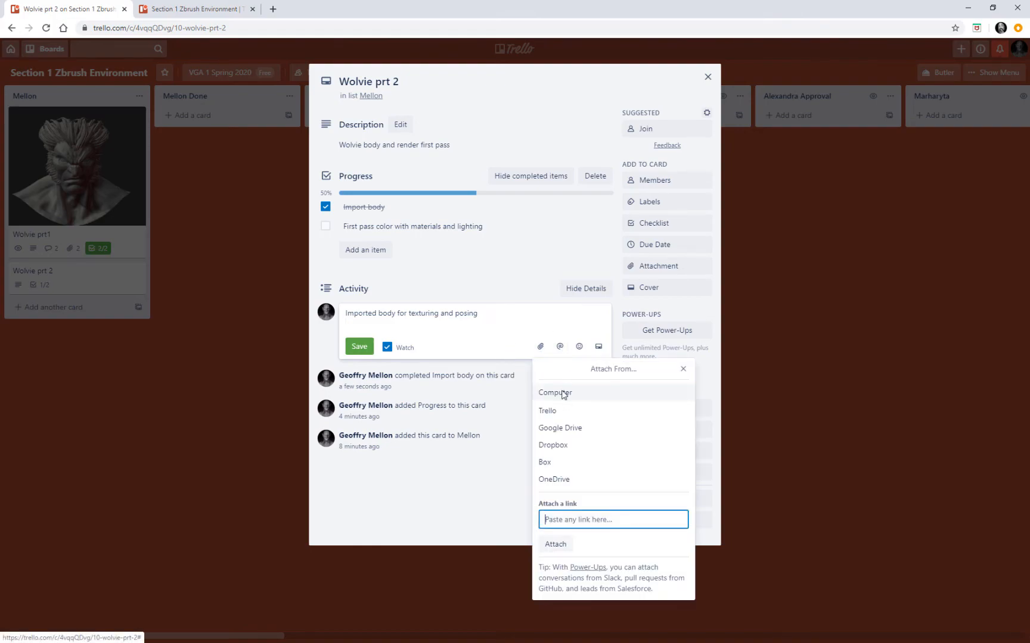
pyautogui.click(563, 394)
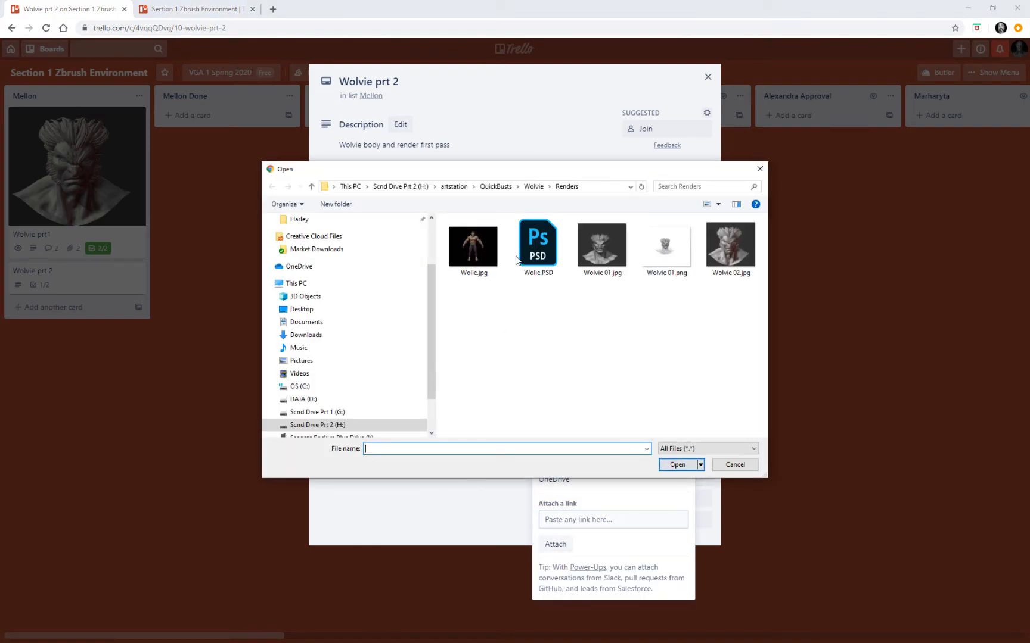
pyautogui.click(535, 187)
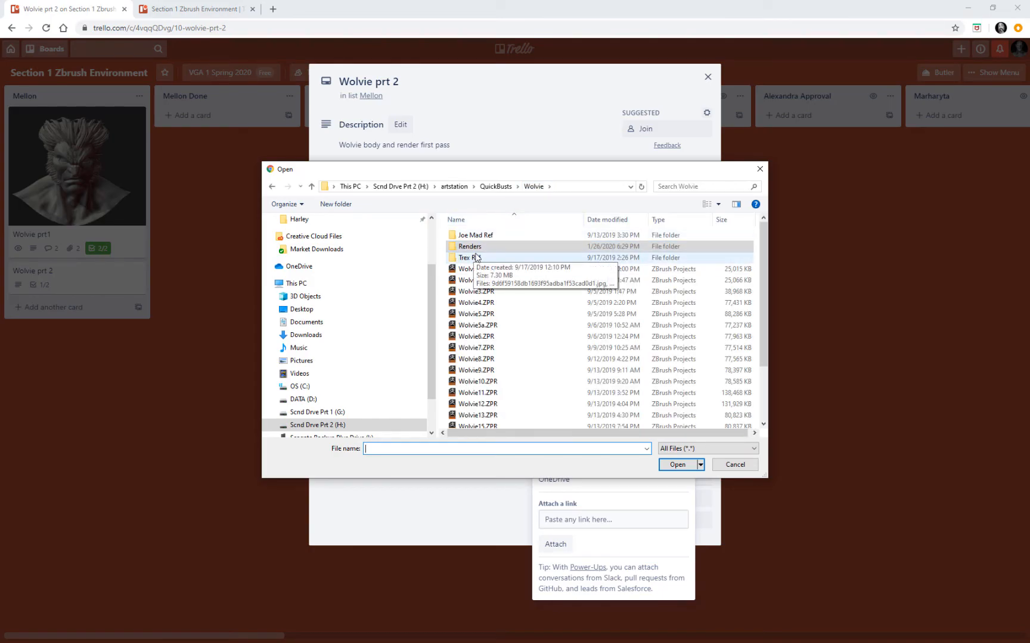
pyautogui.scroll(-5, 476, 262)
pyautogui.scroll(5, 551, 387)
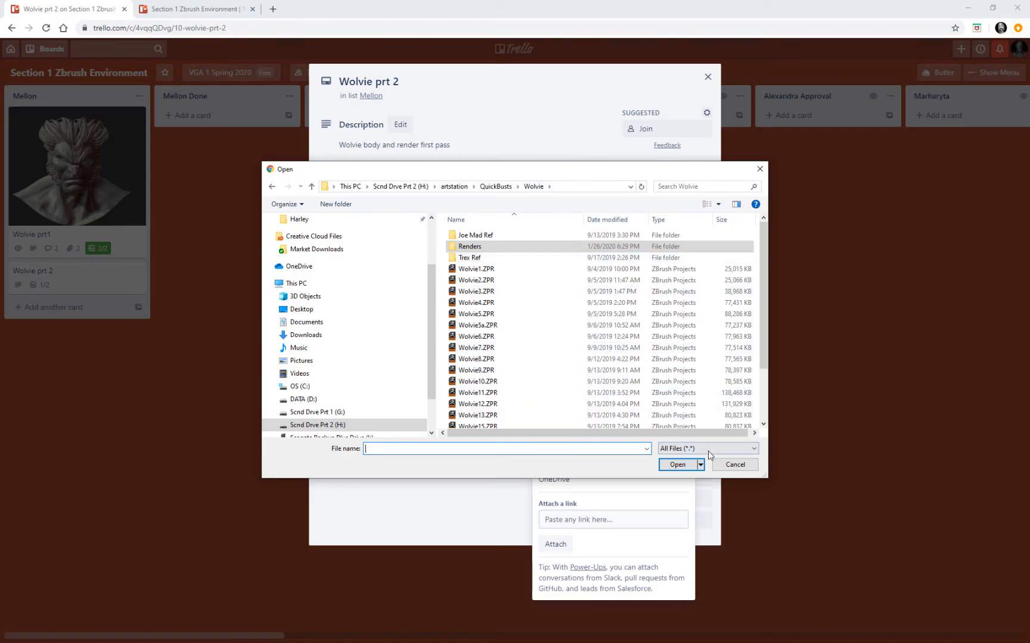
pyautogui.click(734, 465)
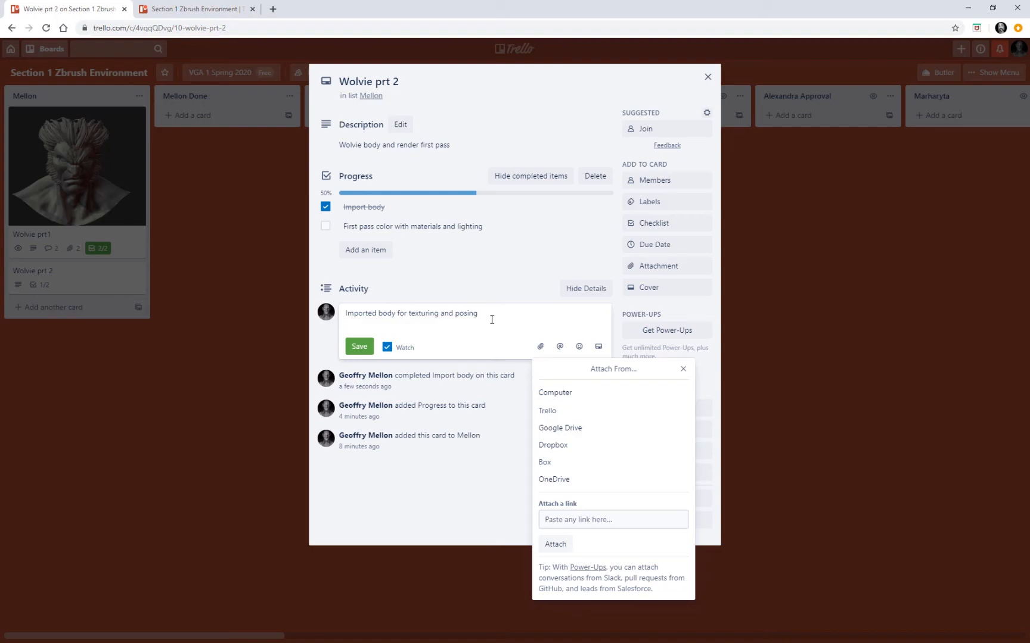
pyautogui.click(481, 509)
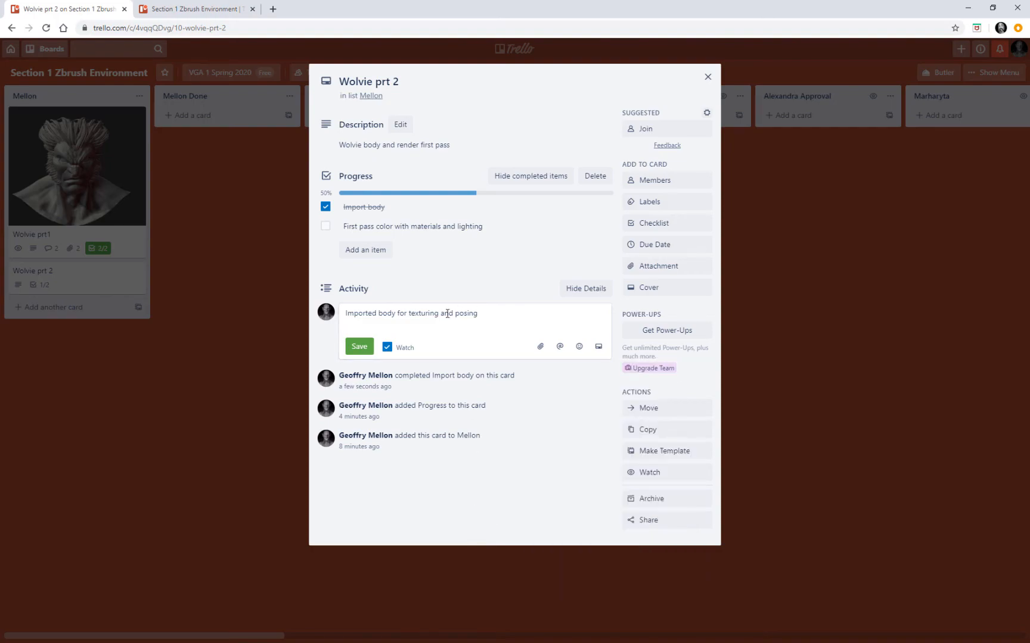
# Save the body-import comment without an attachment and add "Pose wolvie" as a new item in the Progress checklist.
pyautogui.click(357, 348)
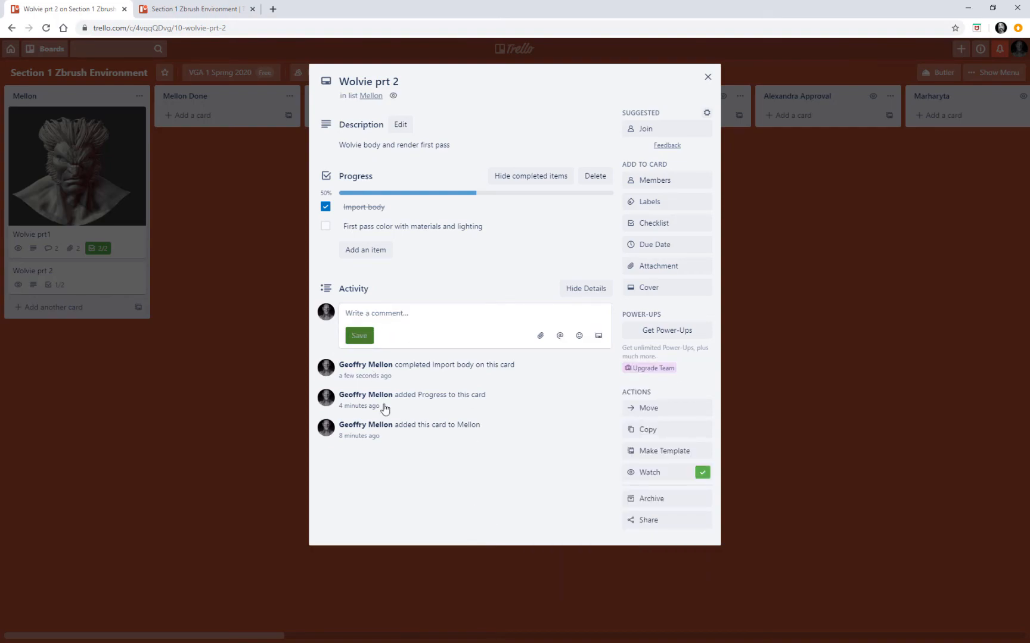
pyautogui.click(357, 251)
pyautogui.write('P')
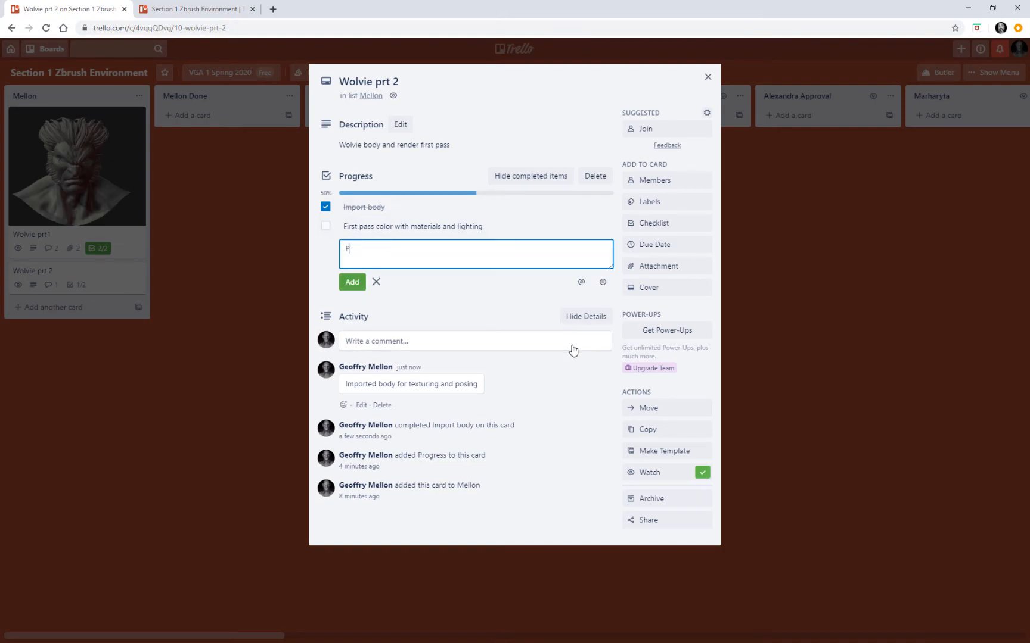
pyautogui.write('o')
pyautogui.press('BackSpace')
pyautogui.press('BackSpace')
pyautogui.write('P')
pyautogui.write('ose wolvie')
pyautogui.click(352, 282)
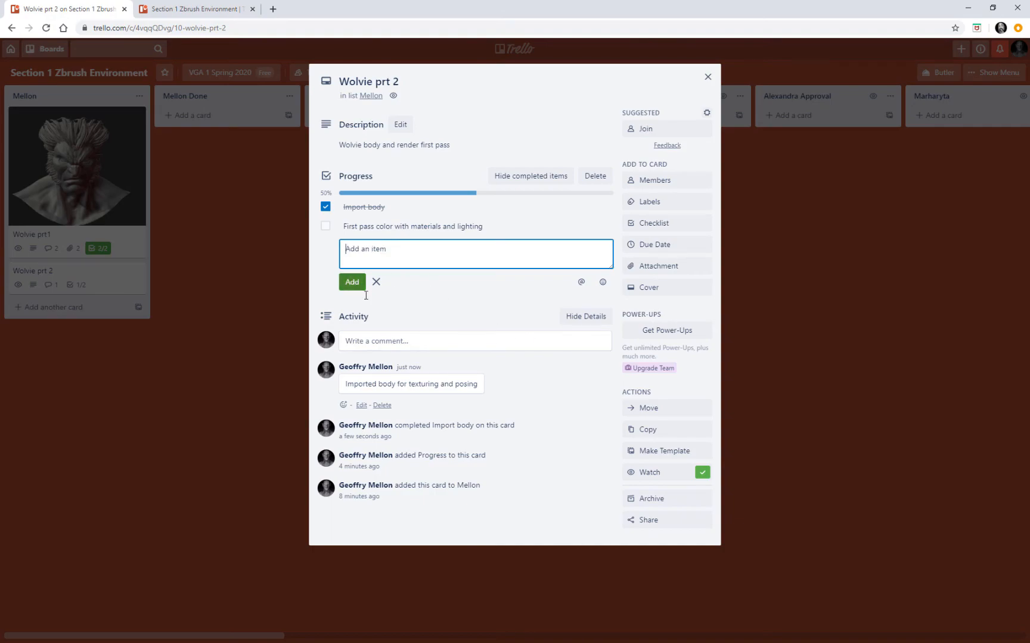
pyautogui.click(481, 309)
# Write a new comment on the Wolvie prt 2 card reading "First pass color with materials and lighting: Added all the materials and lighting".
pyautogui.click(385, 332)
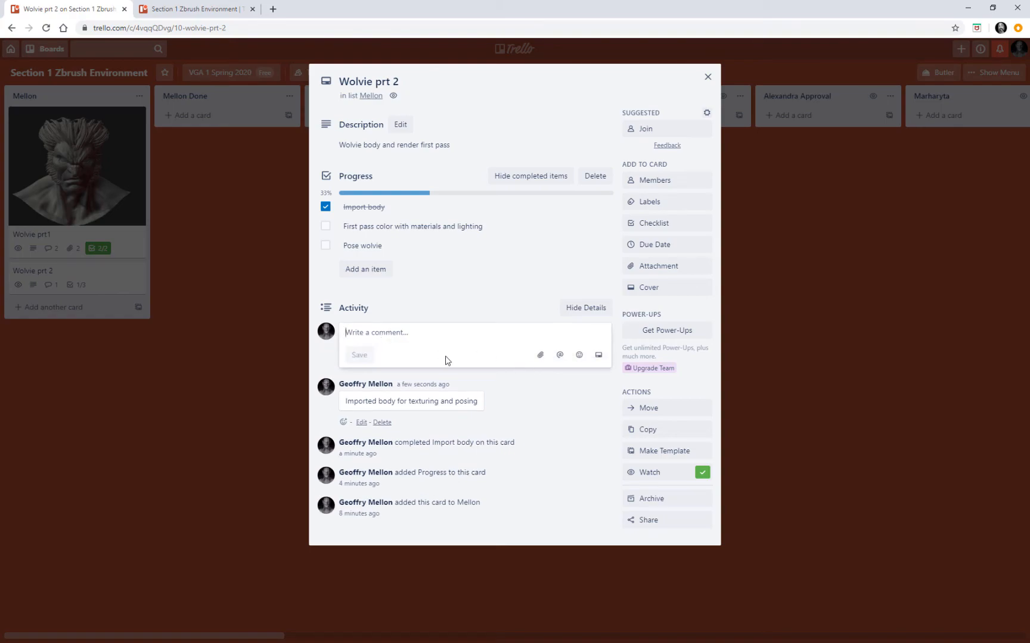
pyautogui.write('F')
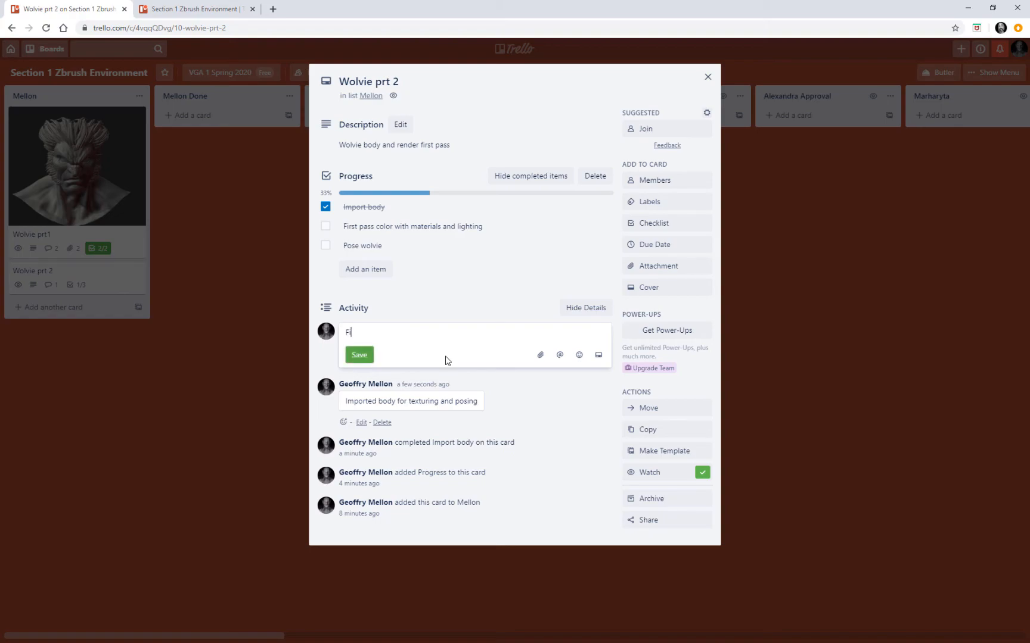
pyautogui.write('irstpass color w')
pyautogui.click(360, 332)
pyautogui.click(467, 359)
pyautogui.write('ith materials and lighting:')
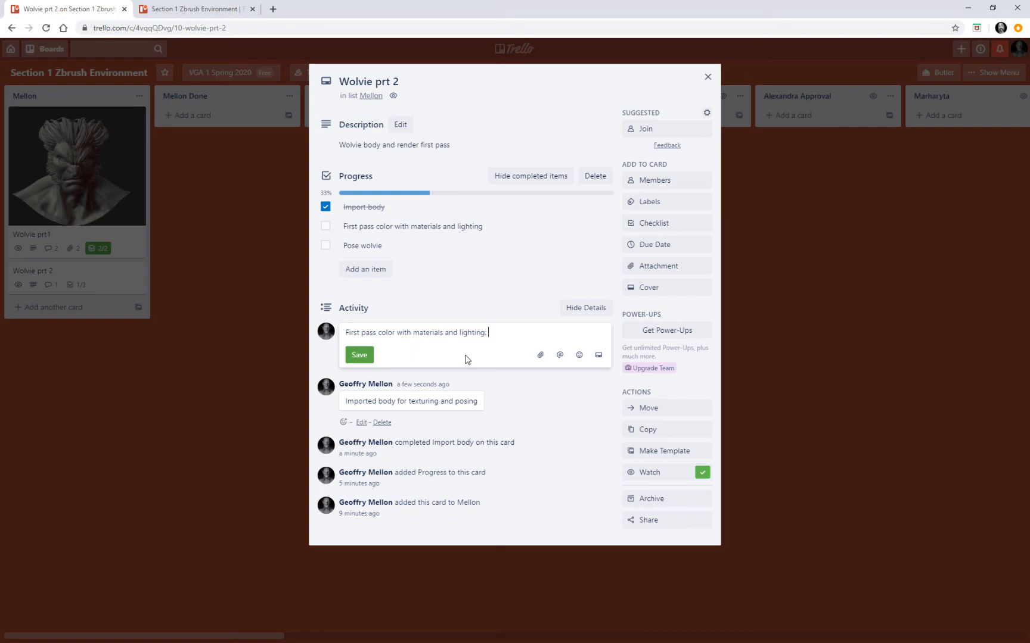
pyautogui.write(' Added all the materials and light')
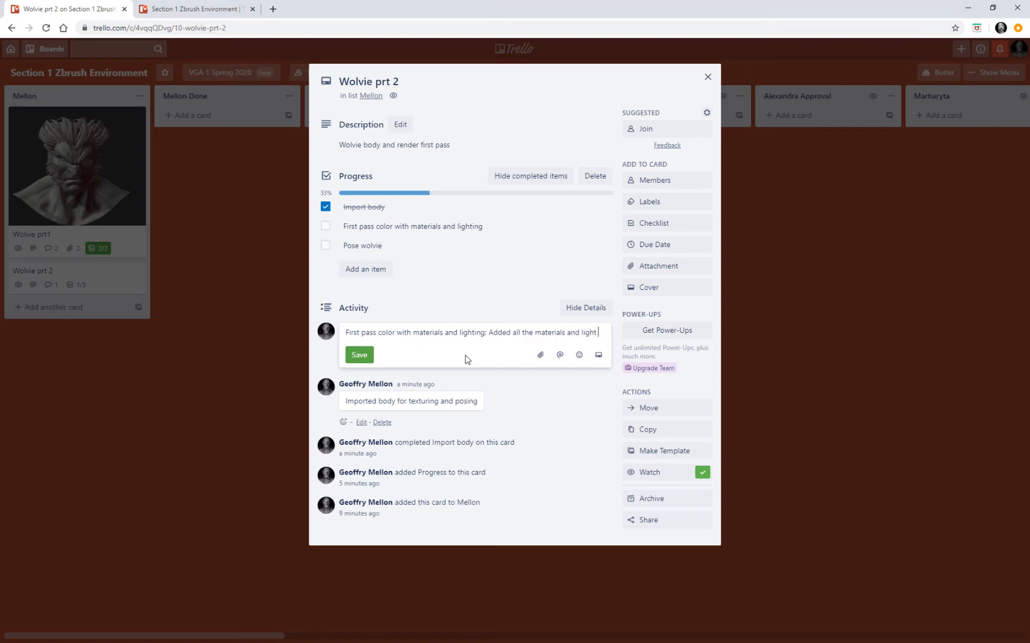
pyautogui.write('ngs')
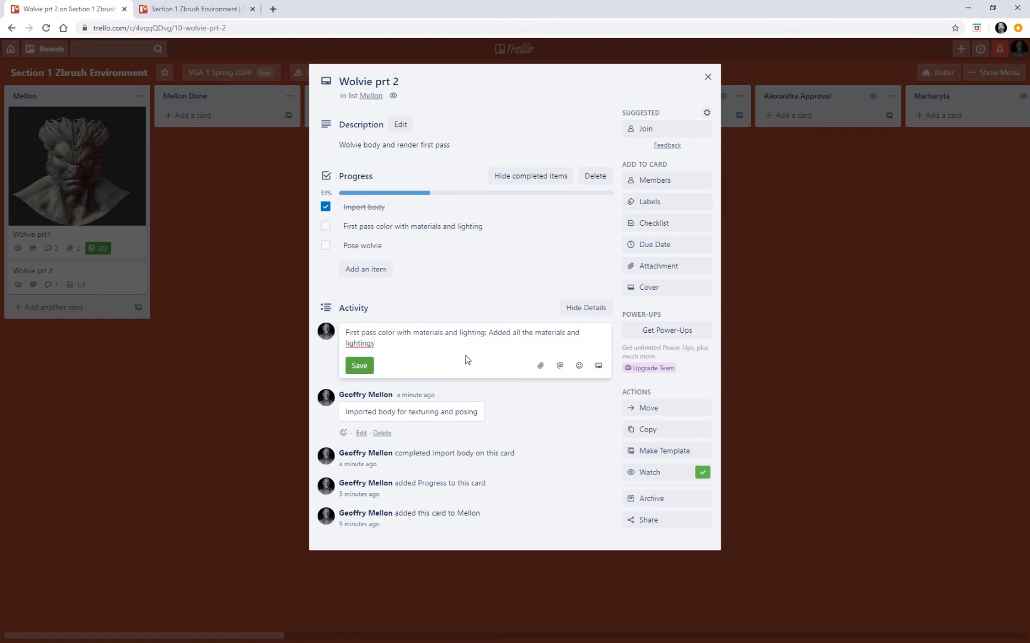
pyautogui.press('BackSpace')
# Attach Wolie.jpg from the computer's Renders folder to the comment, save it, and close the Wolvie prt 2 card.
pyautogui.click(540, 365)
pyautogui.click(574, 411)
pyautogui.click(474, 247)
pyautogui.click(701, 465)
pyautogui.click(660, 523)
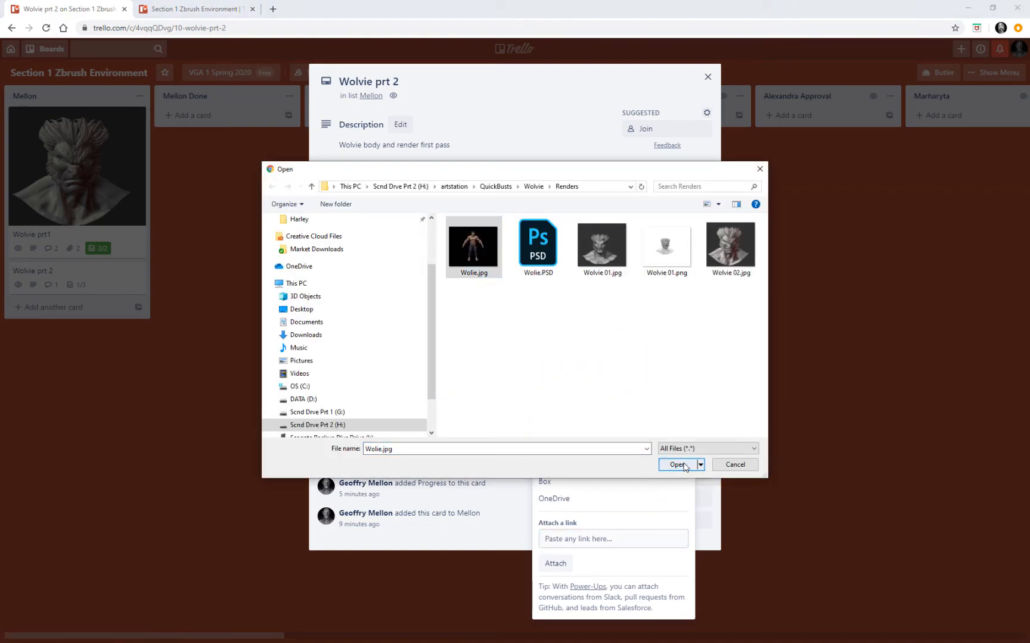
pyautogui.click(677, 465)
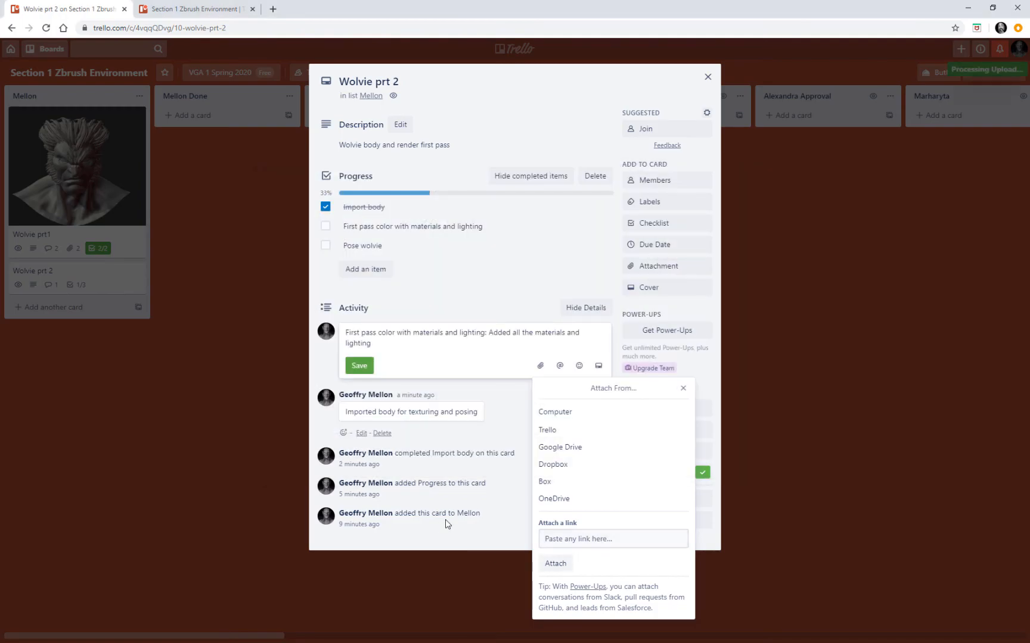
pyautogui.click(357, 590)
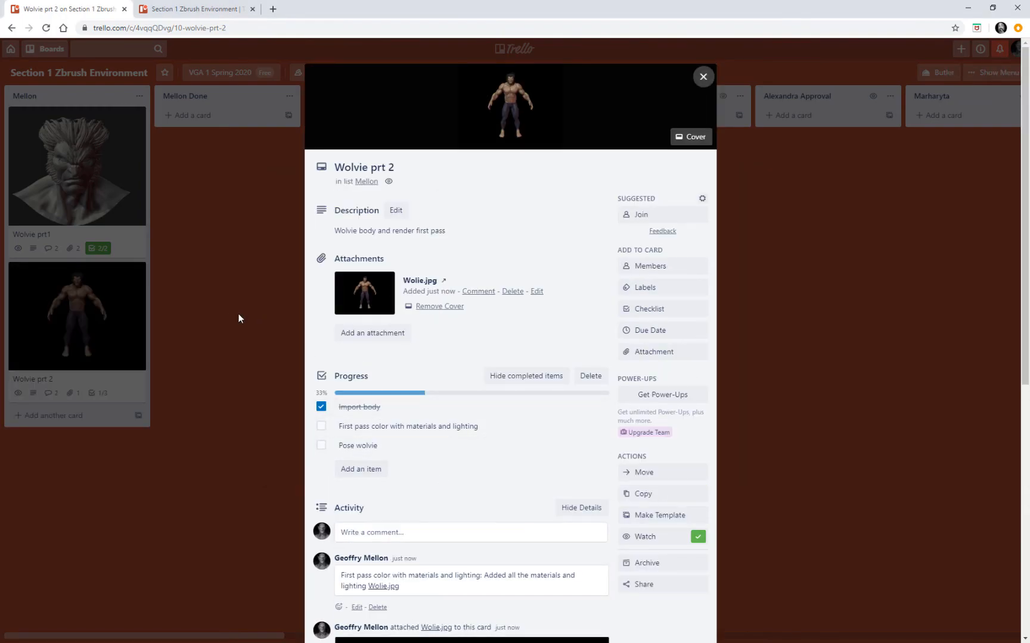
pyautogui.click(238, 313)
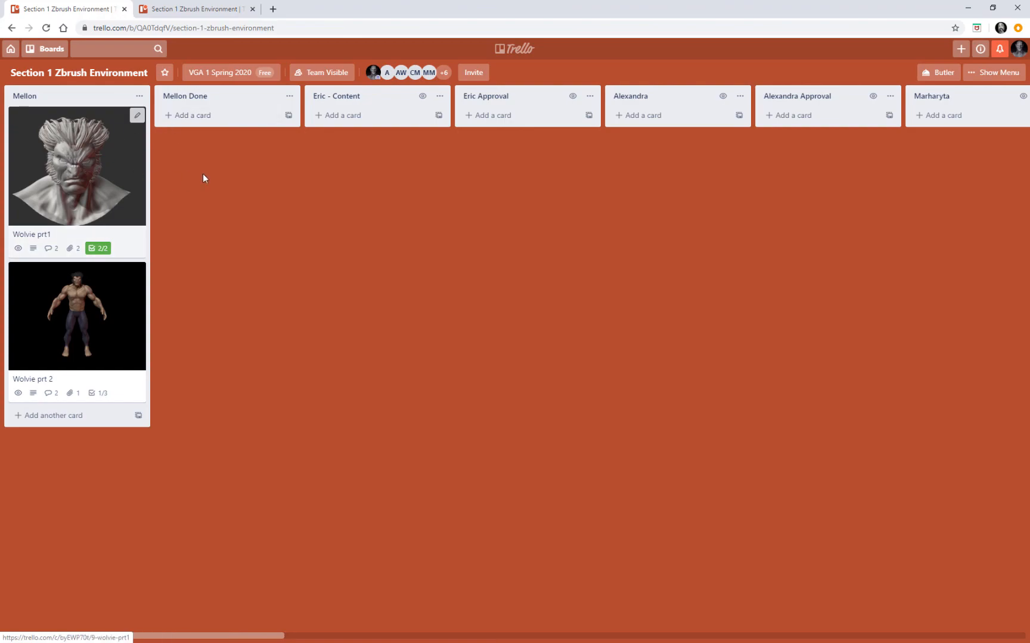
# Replace "Done" with "Approval" in the title of the board's second list.
pyautogui.click(206, 97)
pyautogui.click(210, 97)
pyautogui.moveTo(209, 97); pyautogui.dragTo(189, 97)
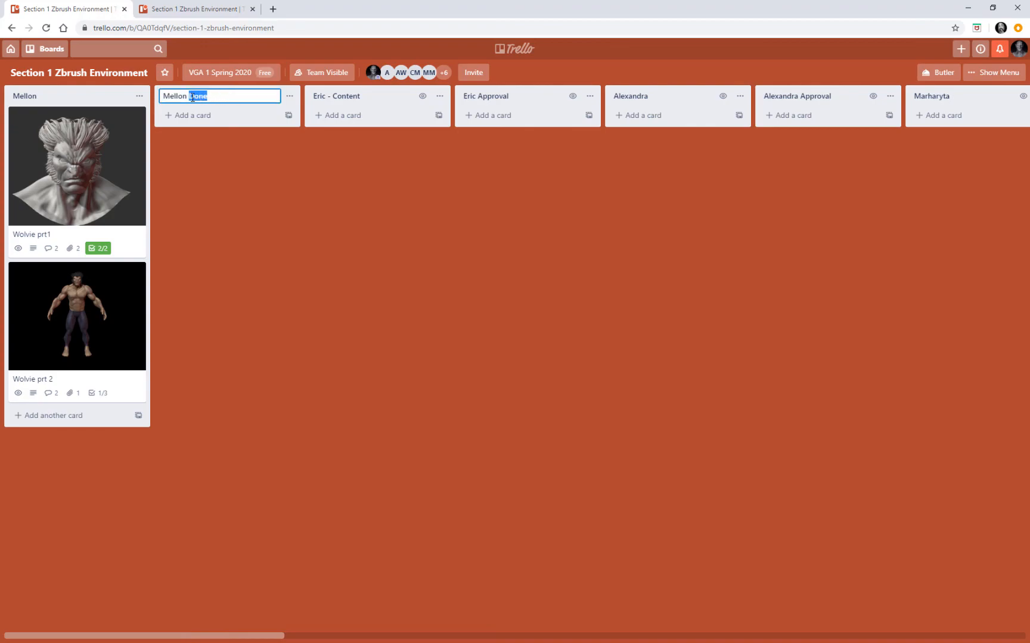
pyautogui.write('Approval')
pyautogui.press('Return')
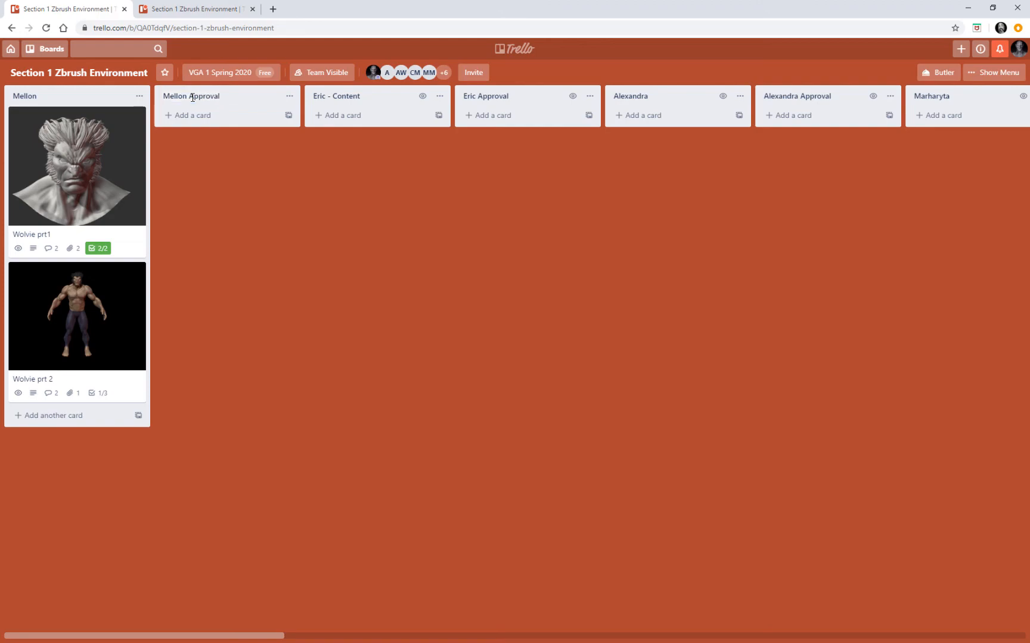
# Move the Wolvie prt1 card into the adjacent Approval list and check its details before closing it.
pyautogui.moveTo(138, 150); pyautogui.dragTo(215, 111)
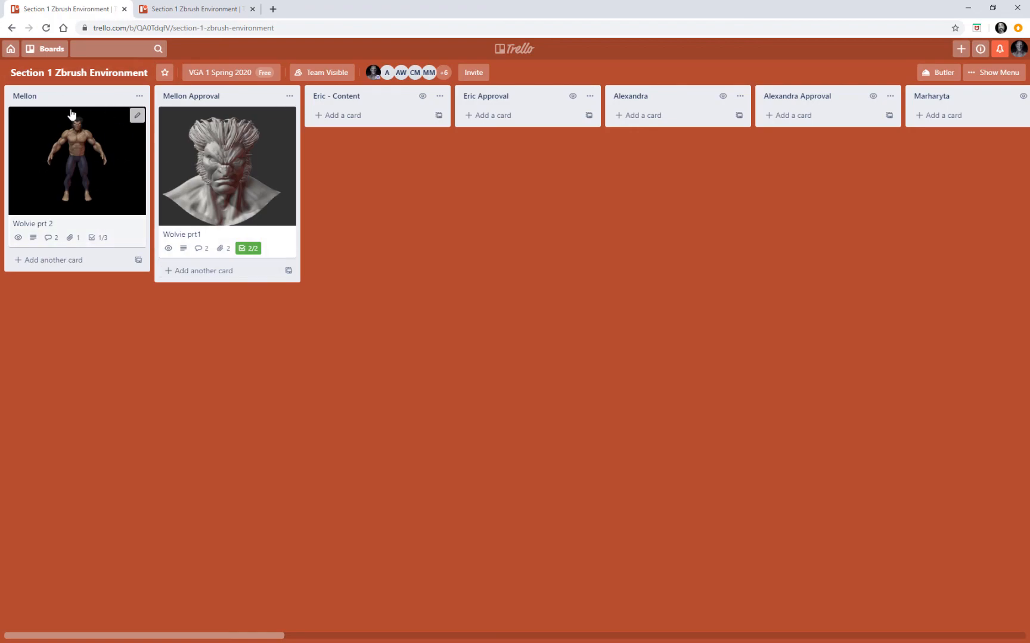
pyautogui.click(245, 163)
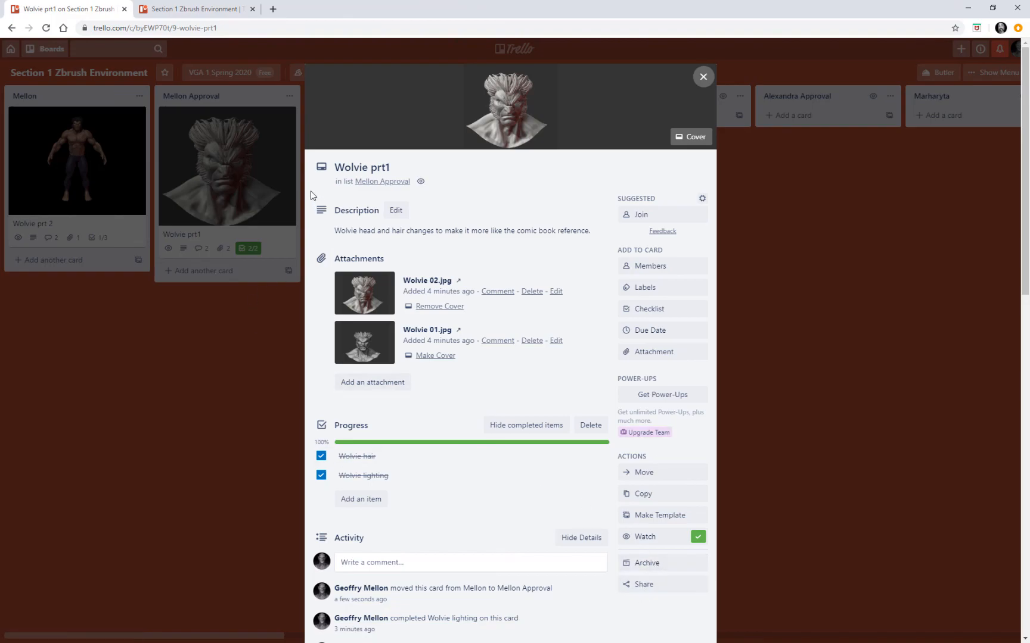
pyautogui.click(212, 456)
# Move the Wolvie prt1 card back to the first list and return it to the Approval list beside it, twice.
pyautogui.moveTo(238, 203); pyautogui.dragTo(90, 310)
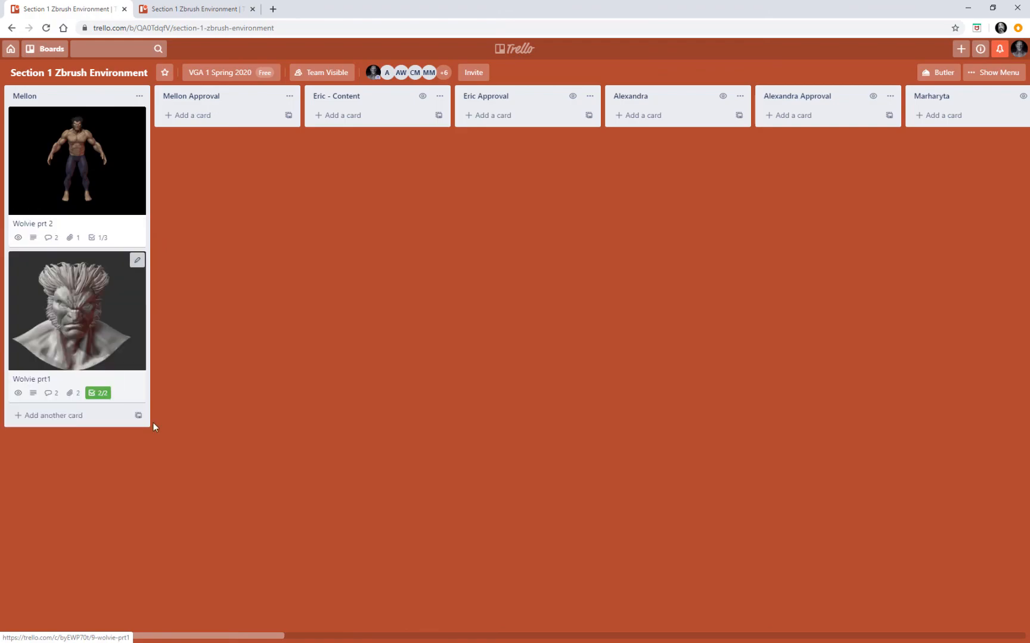
pyautogui.moveTo(113, 384); pyautogui.dragTo(253, 222)
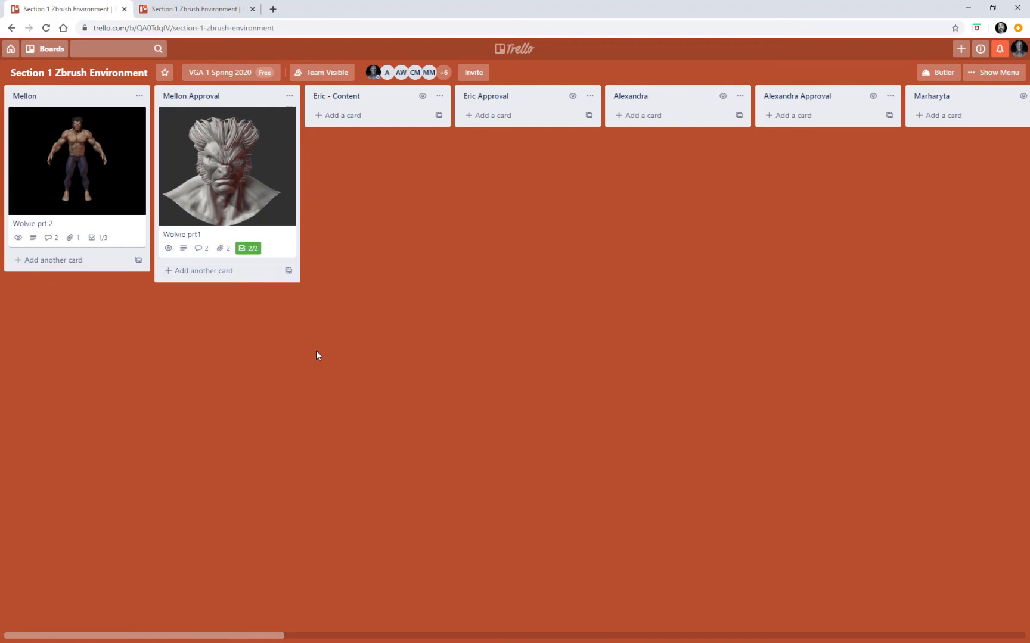
pyautogui.moveTo(234, 162); pyautogui.dragTo(72, 256)
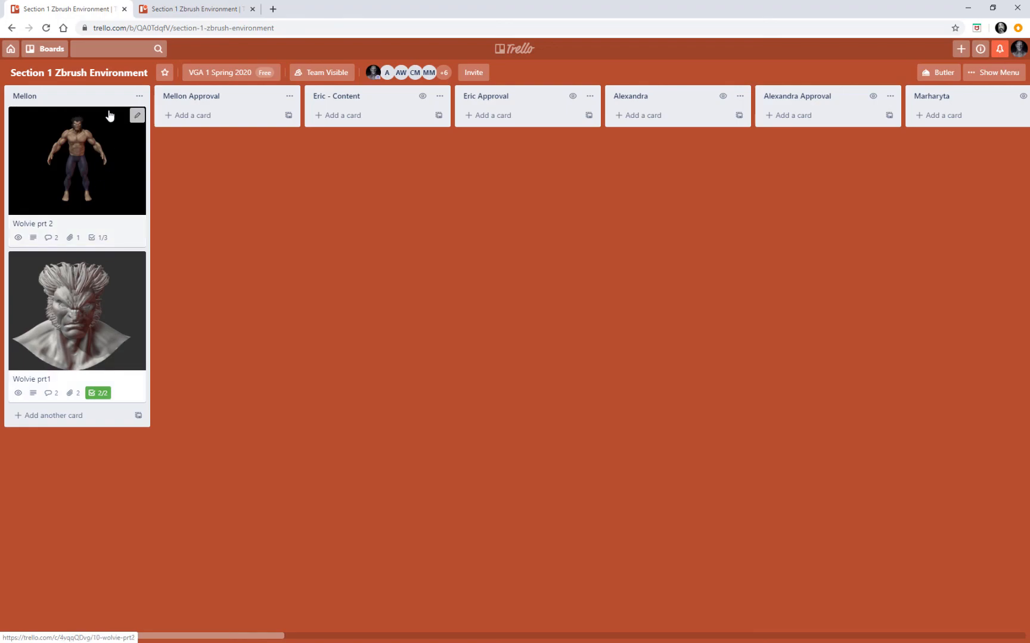
pyautogui.moveTo(77, 301); pyautogui.dragTo(243, 203)
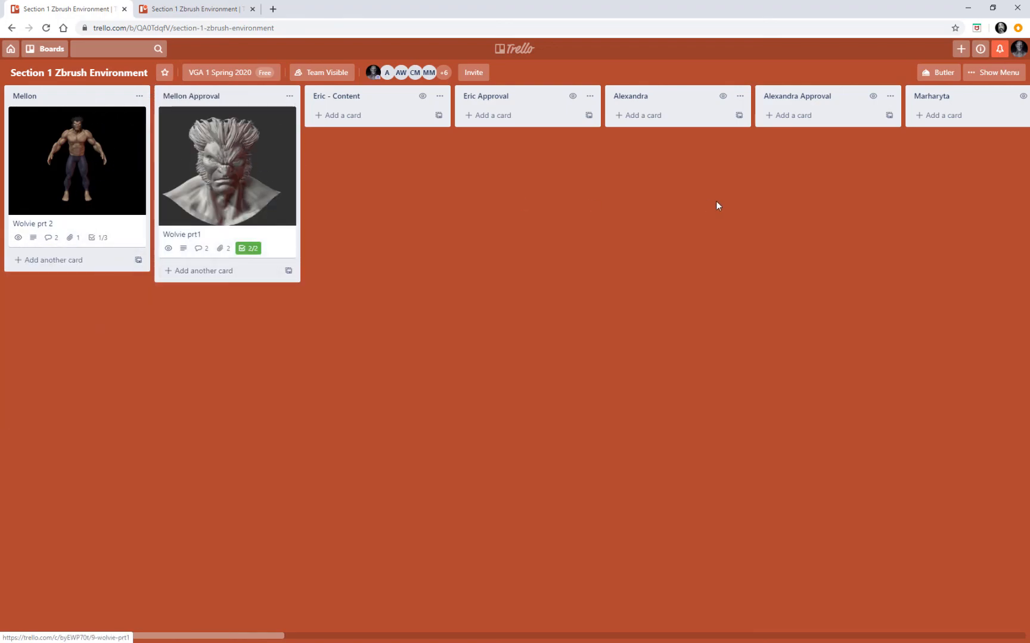